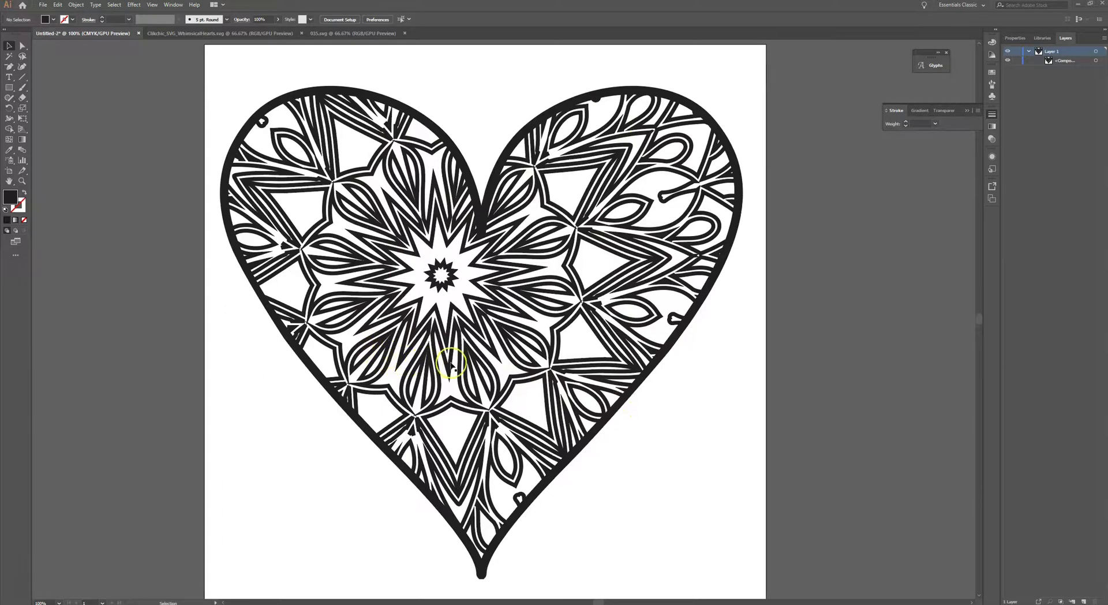
Shrink the mandala heart to a small size and move it to the upper-left pasteboard.
left_click(537, 376)
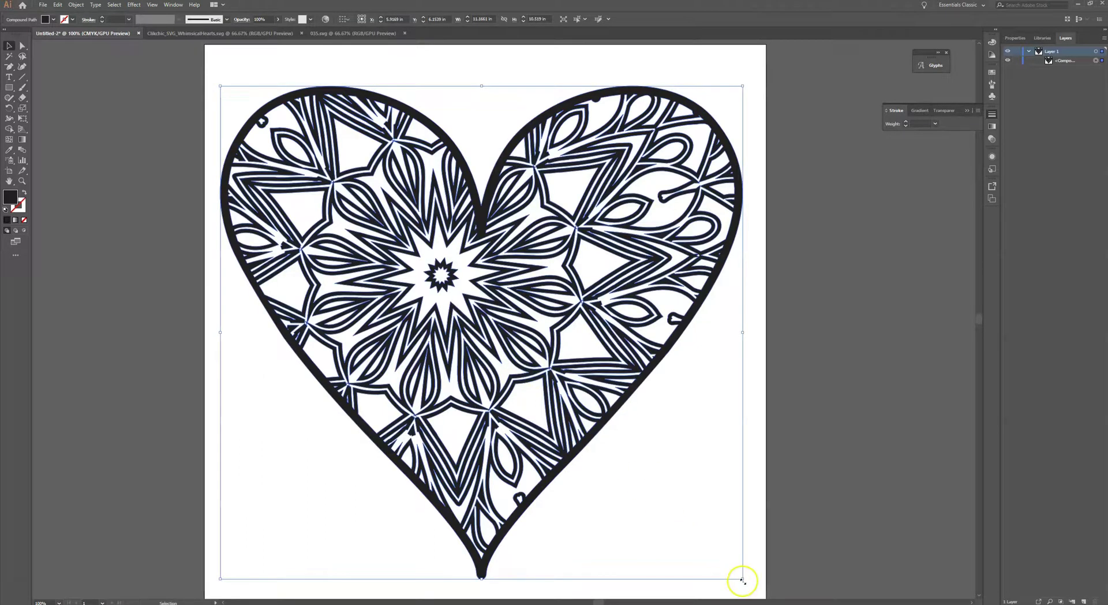
left_click_drag(742, 579, 368, 225)
left_click_drag(317, 150, 144, 111)
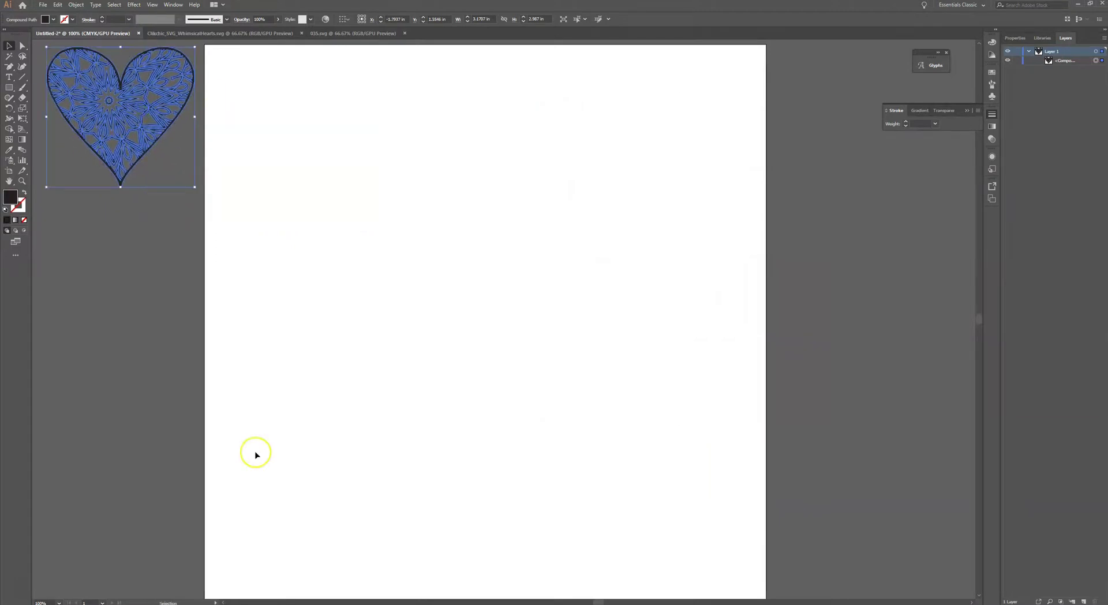
Open Clikchic_SVG_WhimsicalHearts.svg from the Downloads hearts folder in Illustrator.
key("alt+Tab")
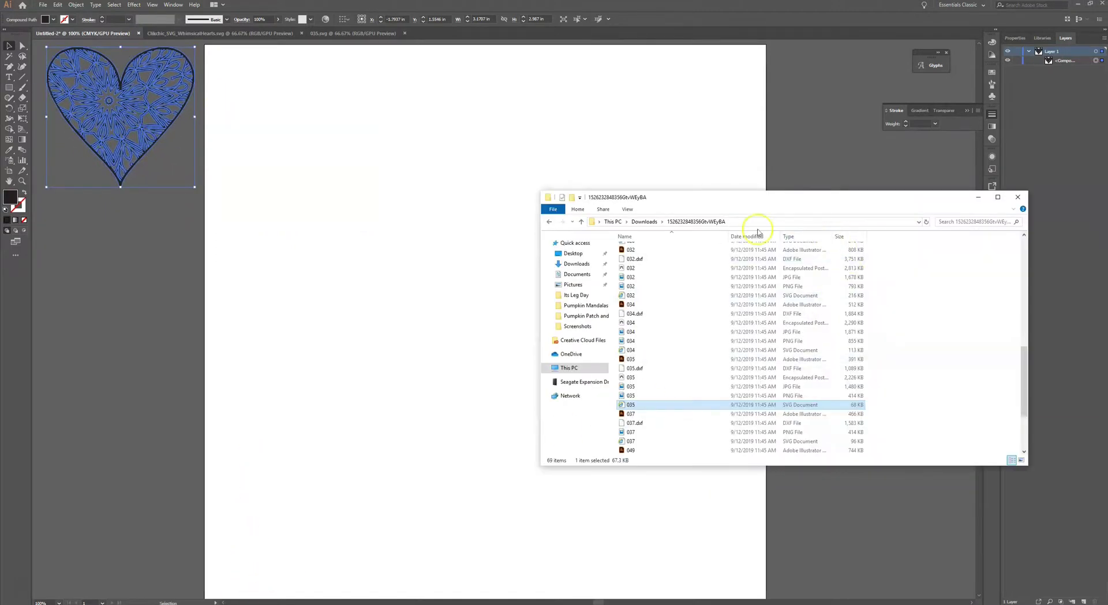
left_click(644, 223)
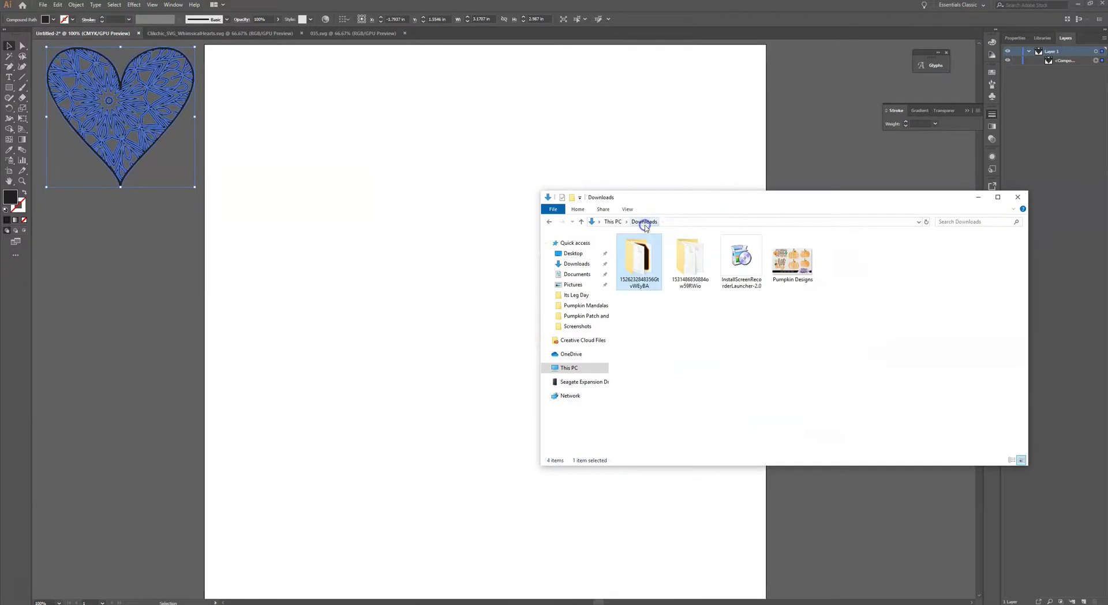
double_click(689, 260)
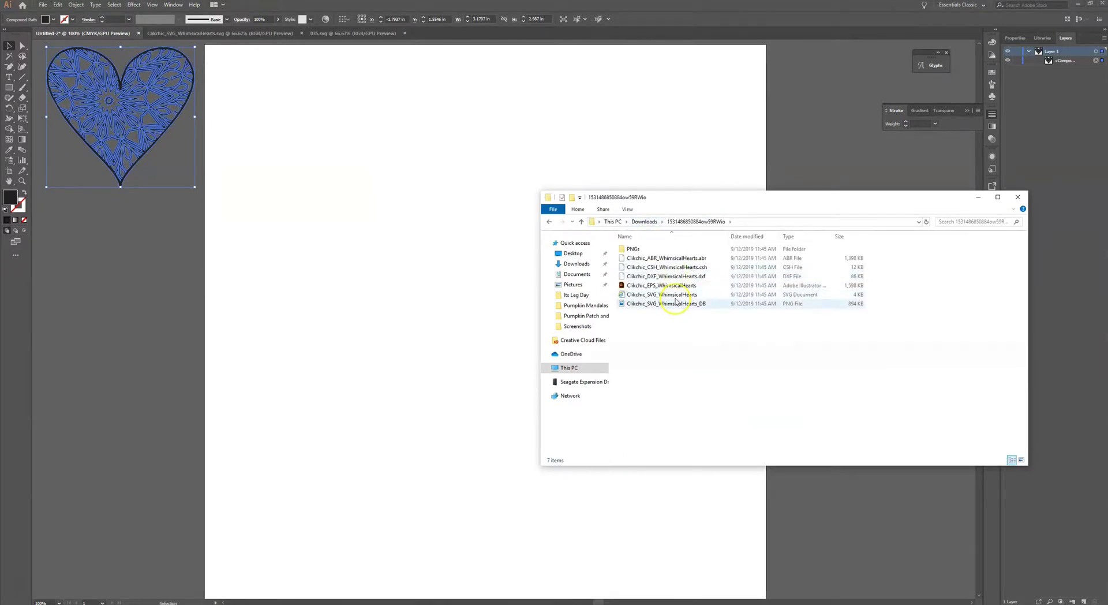
left_click_drag(677, 299, 457, 304)
Select the wide second heart in the top row of the WhimsicalHearts sheet.
left_click(604, 125)
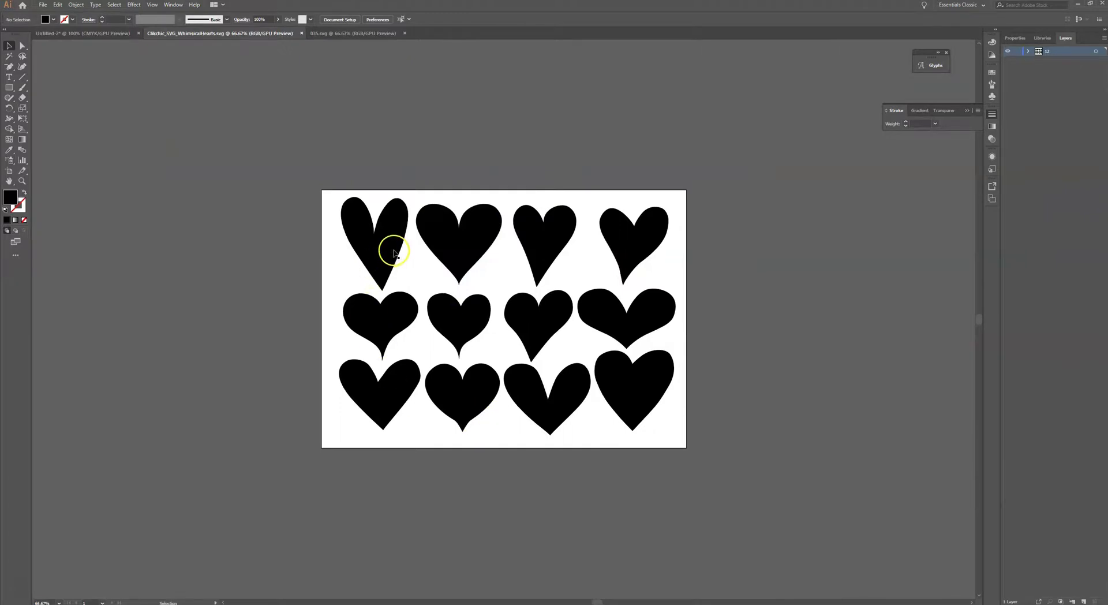
left_click(391, 276)
left_click(439, 248)
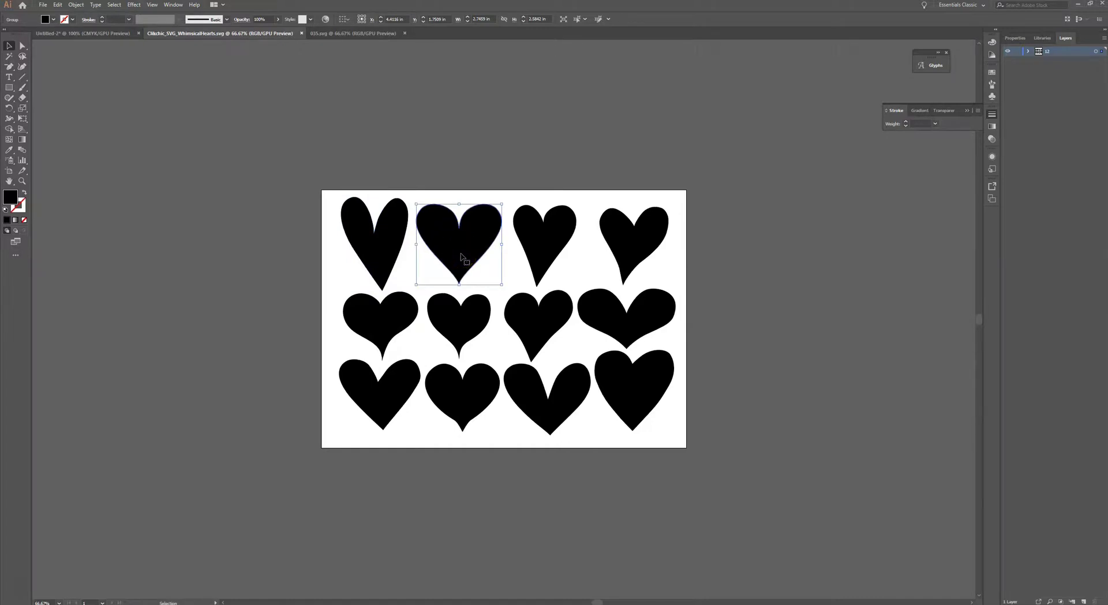
Copy the chosen heart and paste it into the Untitled-2 document.
key("a")
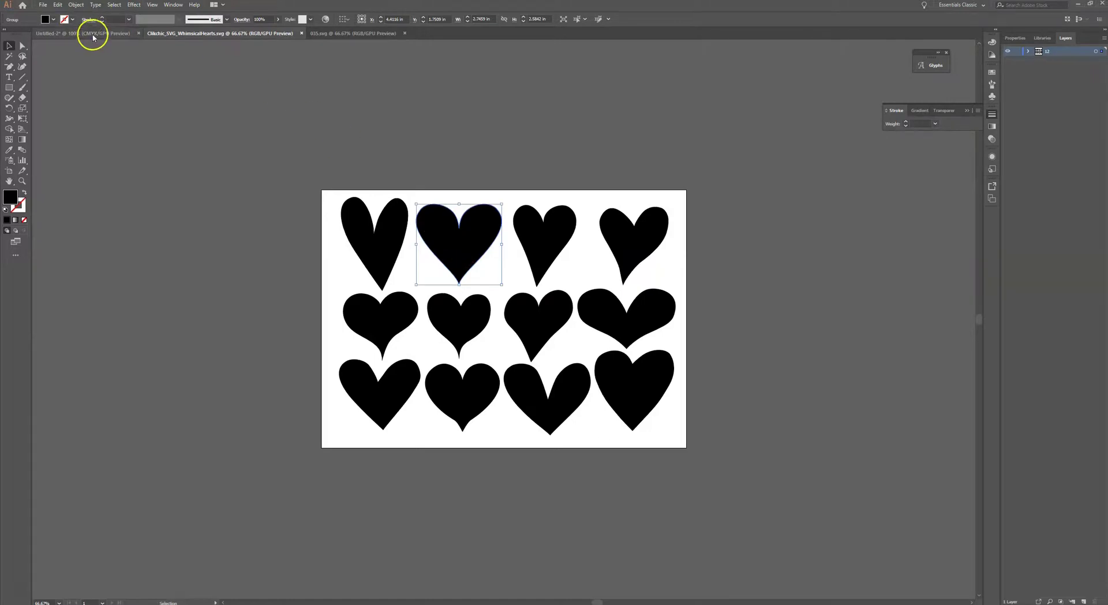
left_click(91, 33)
left_click(581, 310)
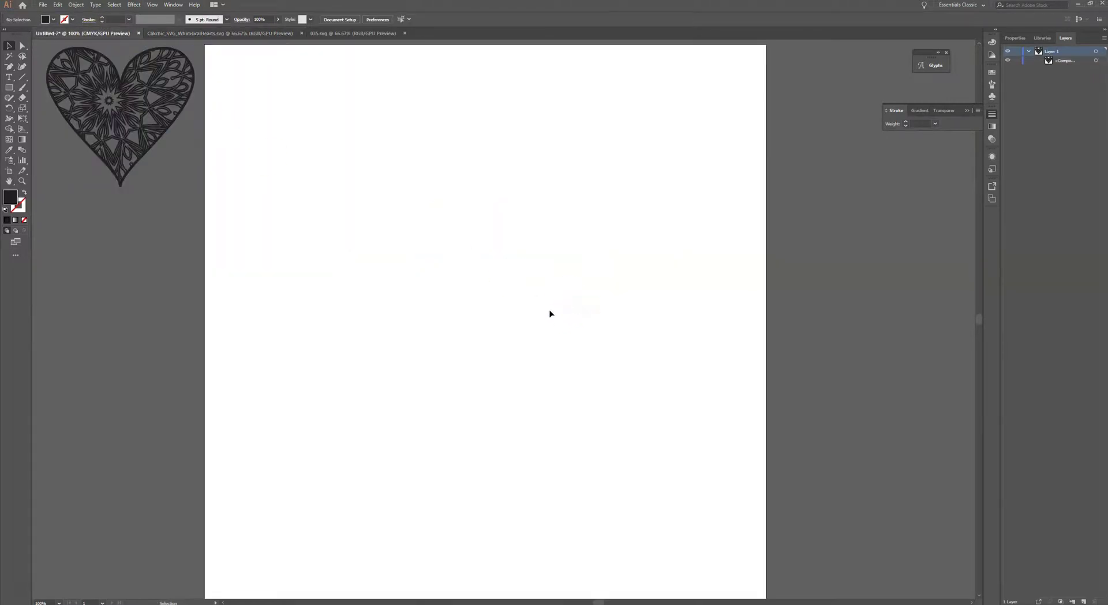
key("ctrl+v")
Enlarge the pasted black heart so it fills most of the artboard.
left_click(534, 321)
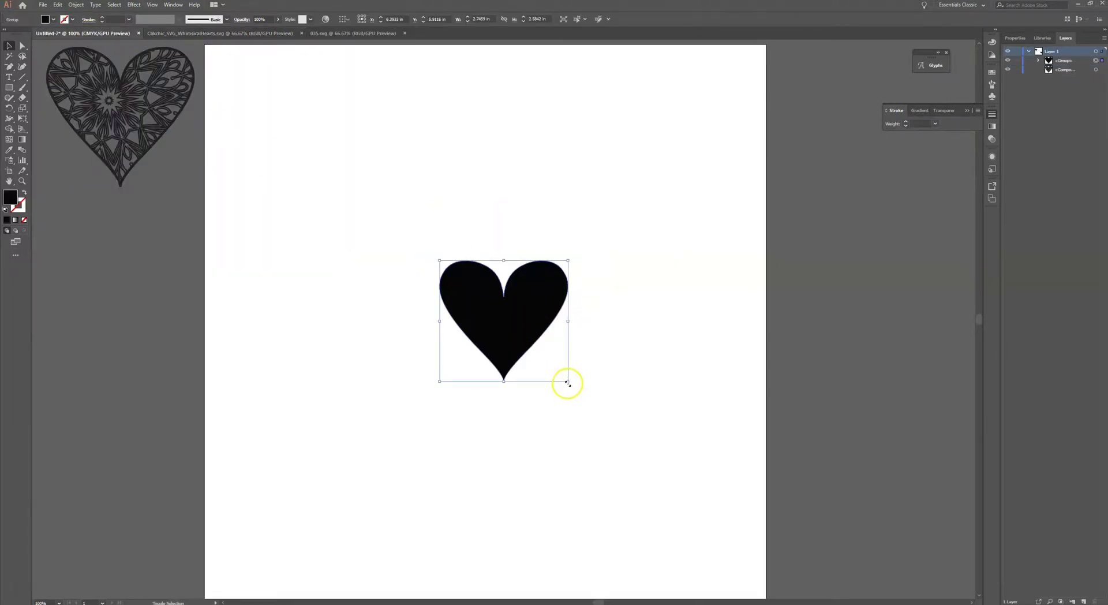
left_click_drag(568, 382, 706, 512)
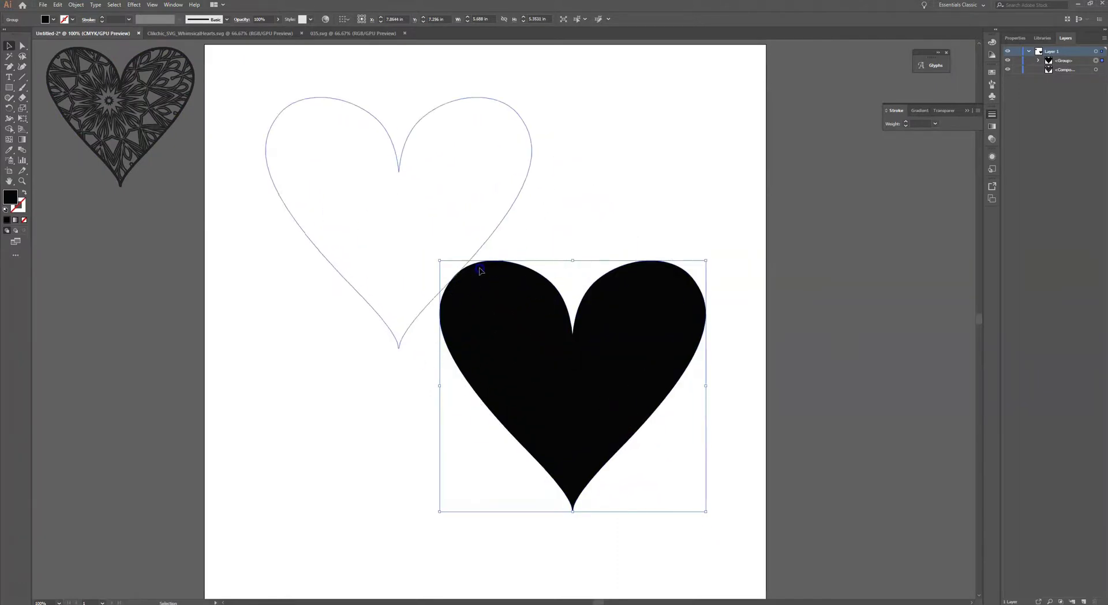
left_click_drag(456, 253, 441, 247)
left_click_drag(517, 344, 741, 390)
scroll(702, 479, "up", 3)
scroll(700, 476, "up", 3)
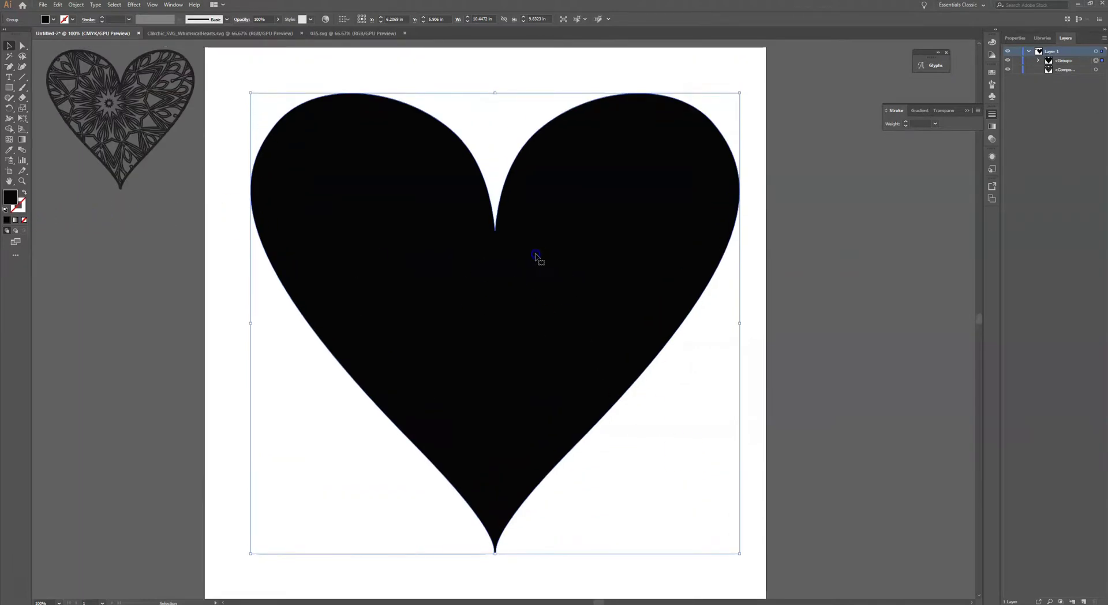
Turn the solid heart into a black outline and raise its stroke weight to 8 pt.
left_click(153, 247)
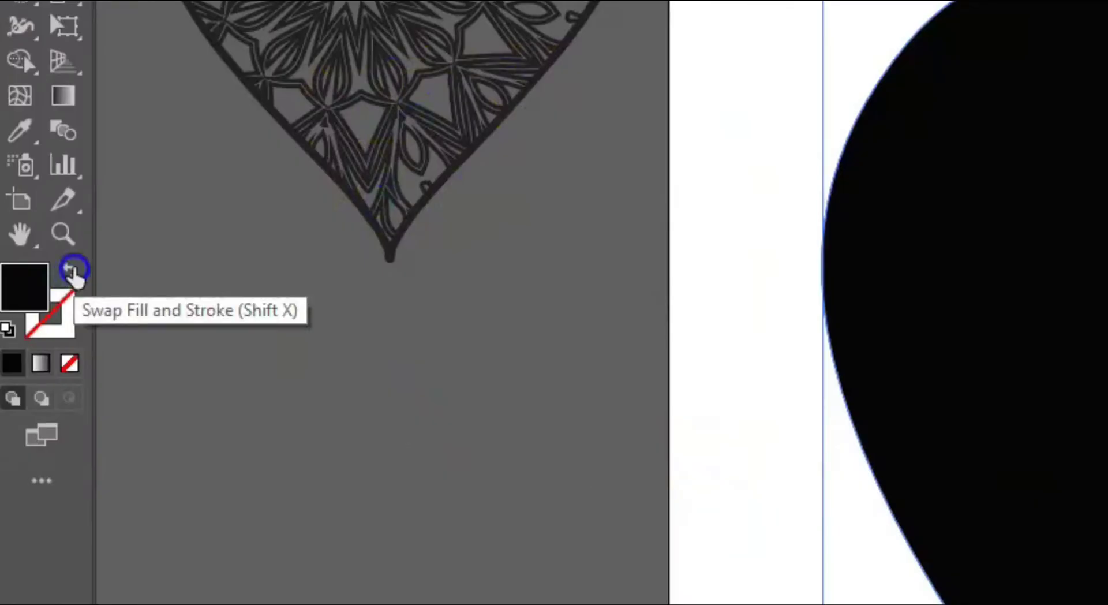
left_click(72, 271)
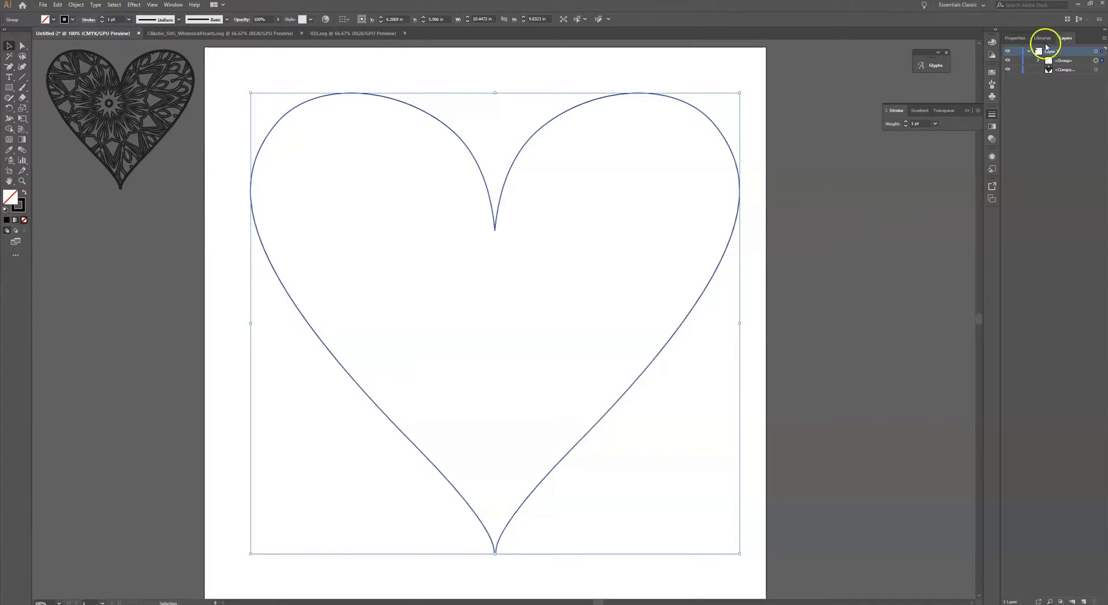
left_click(1015, 38)
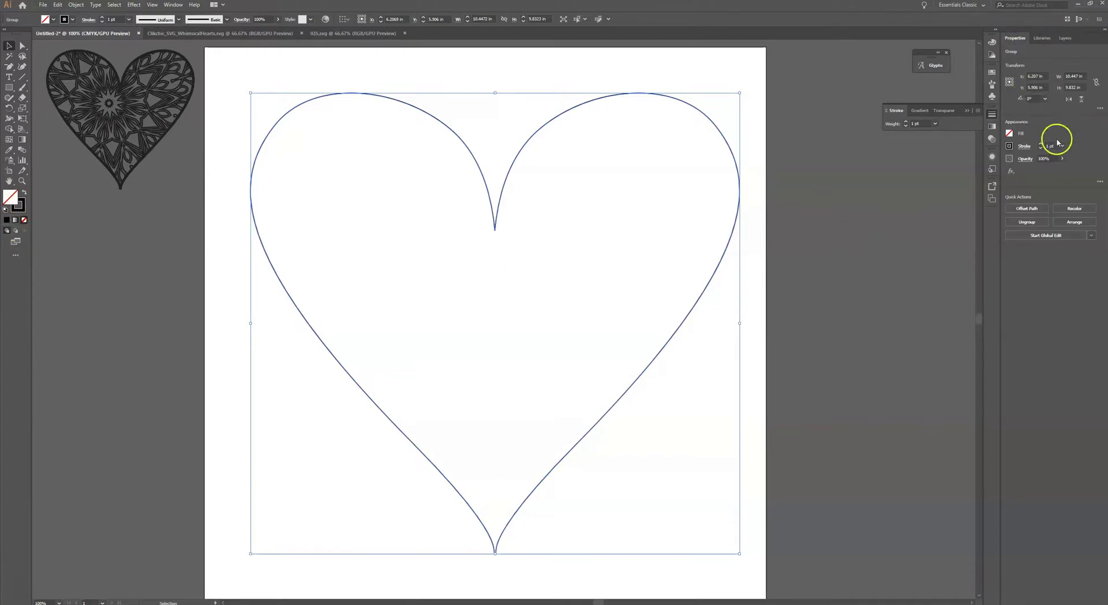
left_click(1041, 143)
left_click(1042, 143)
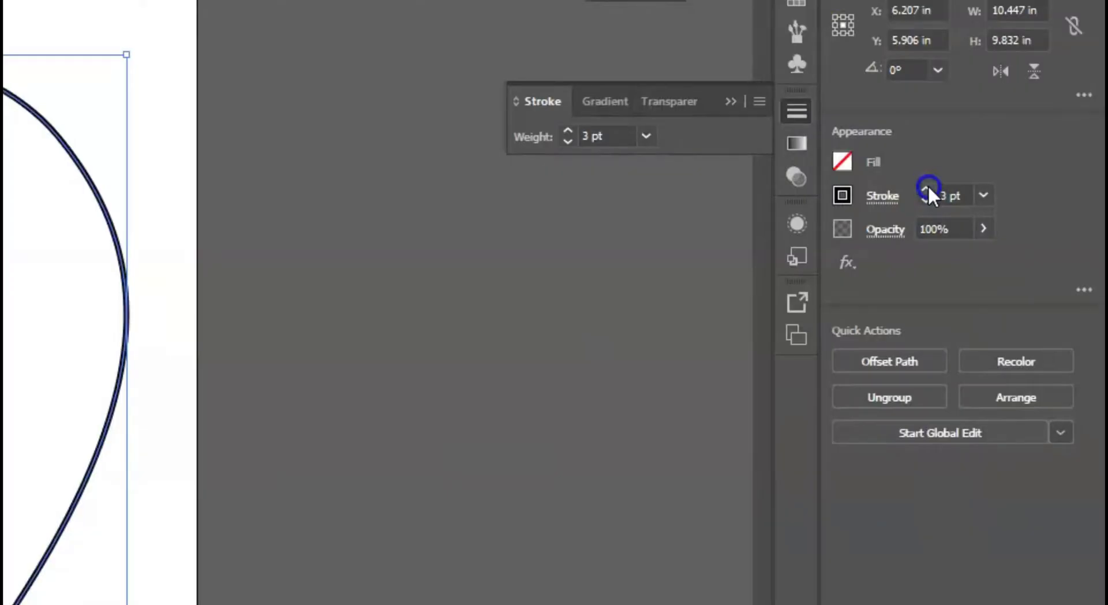
left_click(926, 190)
left_click(926, 191)
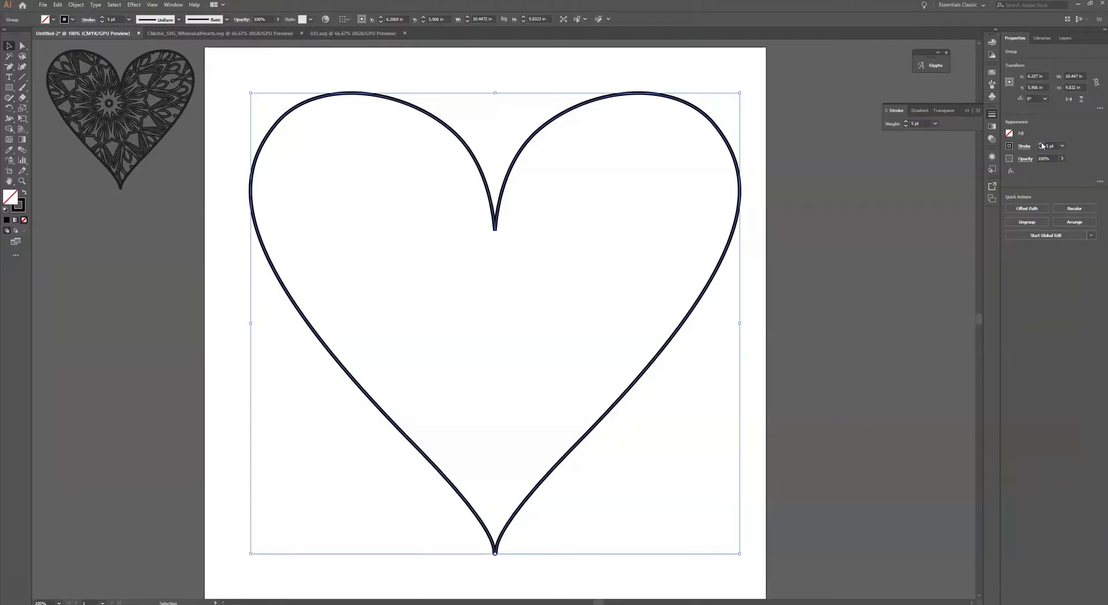
left_click(1041, 144)
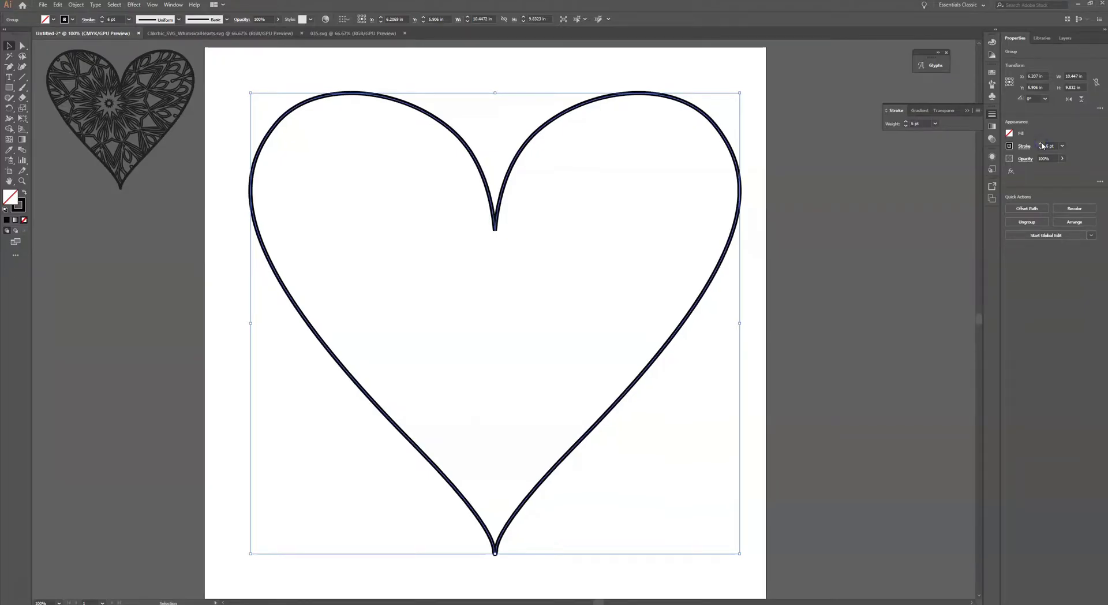
left_click(1041, 144)
left_click(1041, 144)
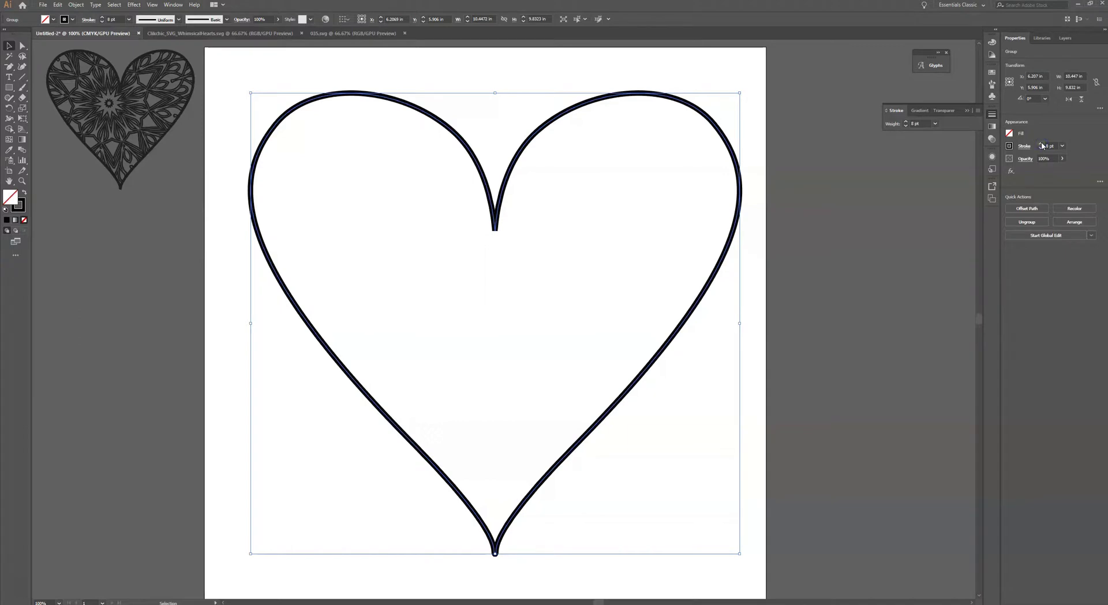
Give the heart a white fill.
left_click(1008, 134)
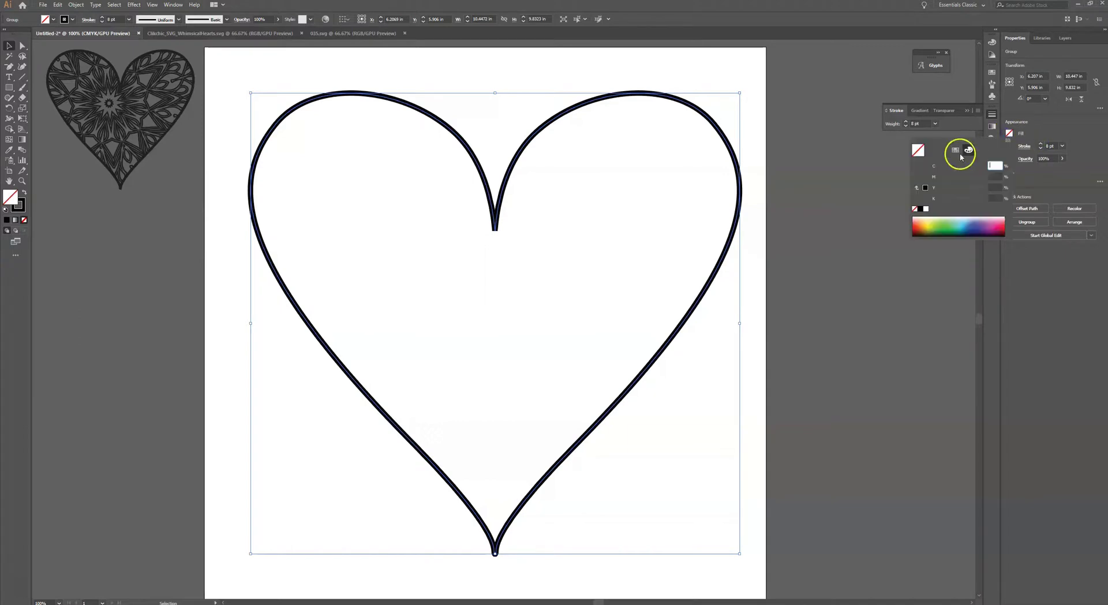
left_click(926, 208)
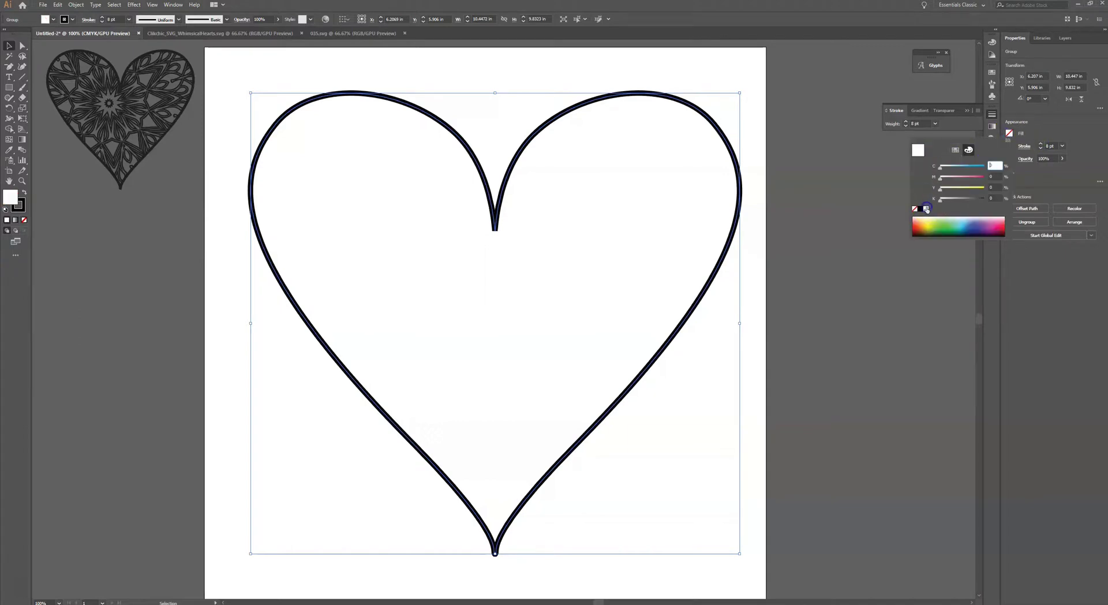
left_click(877, 217)
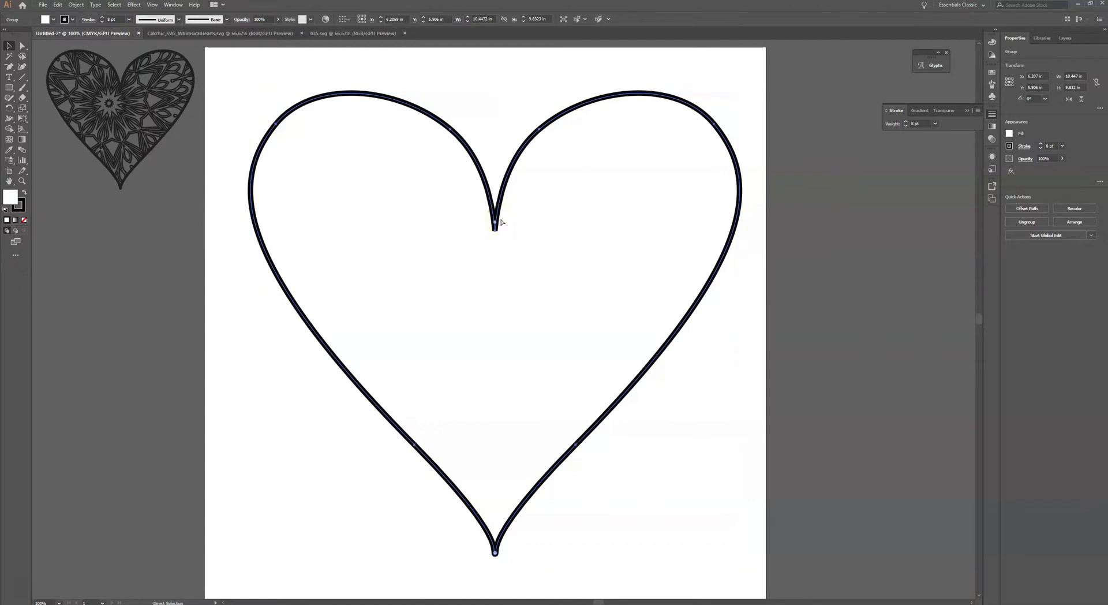
Apply Outline Stroke to the heart's 8 pt stroke and check its double edges in Outline view.
key("ctrl+y")
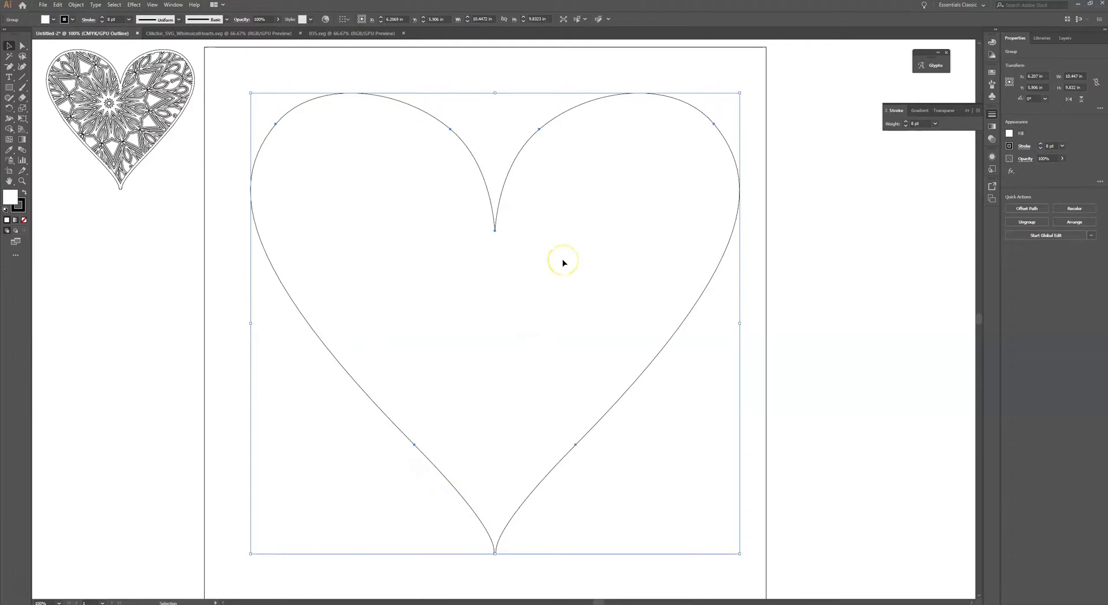
key("ctrl+y")
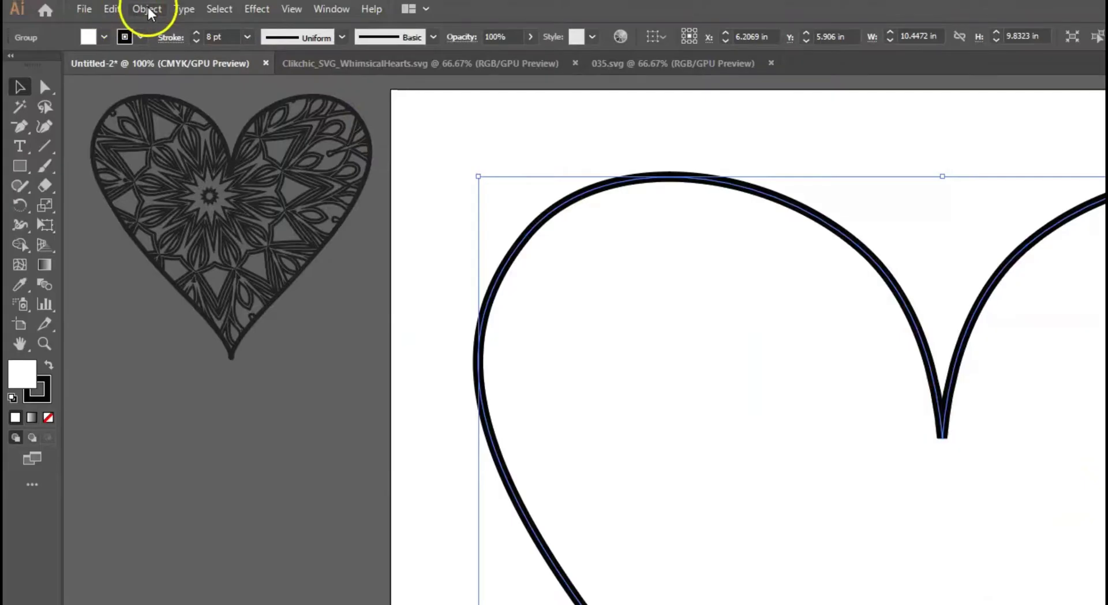
left_click(77, 5)
mouse_move(323, 386)
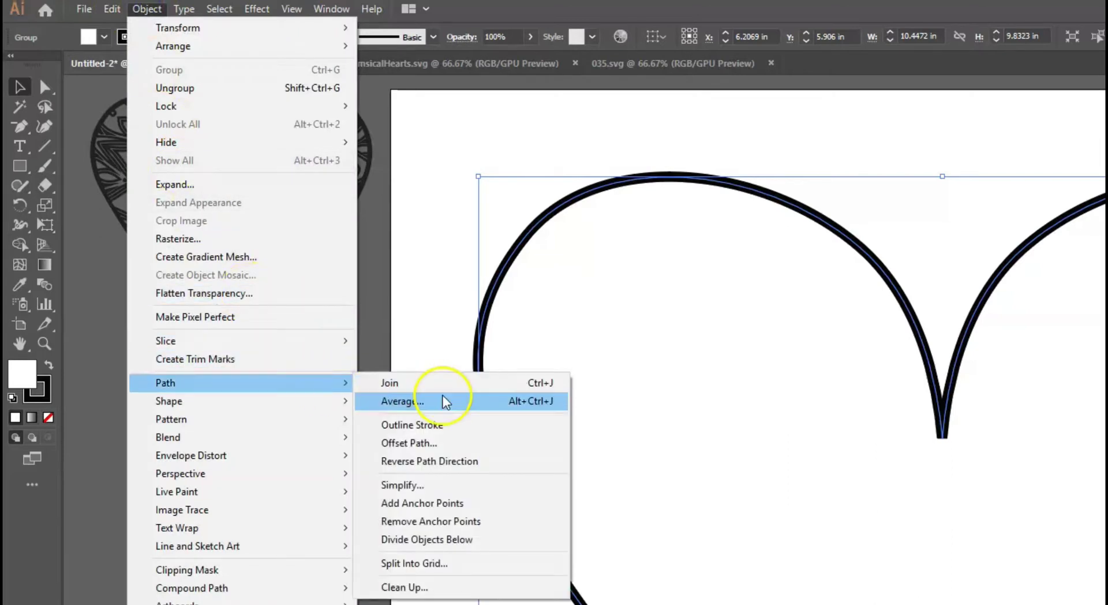
left_click(445, 425)
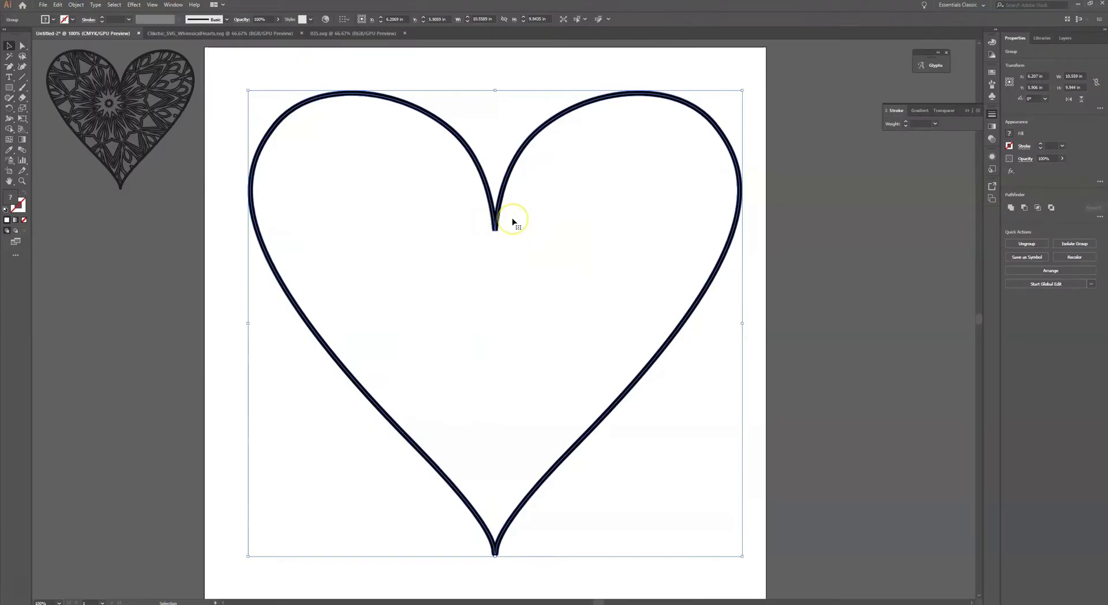
key("ctrl+y")
left_click(510, 170)
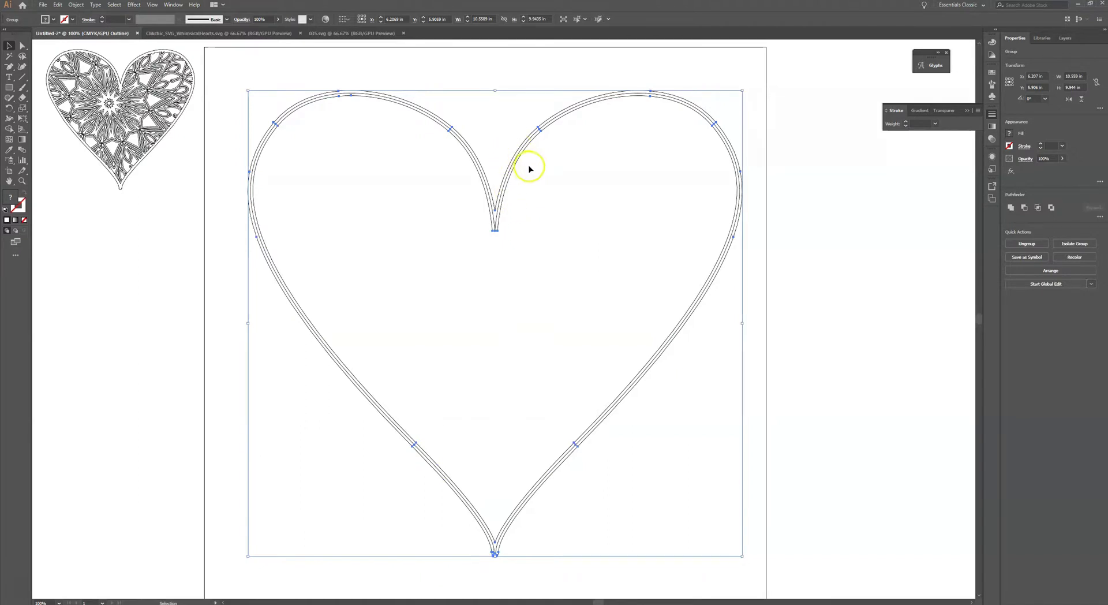
key("ctrl+y")
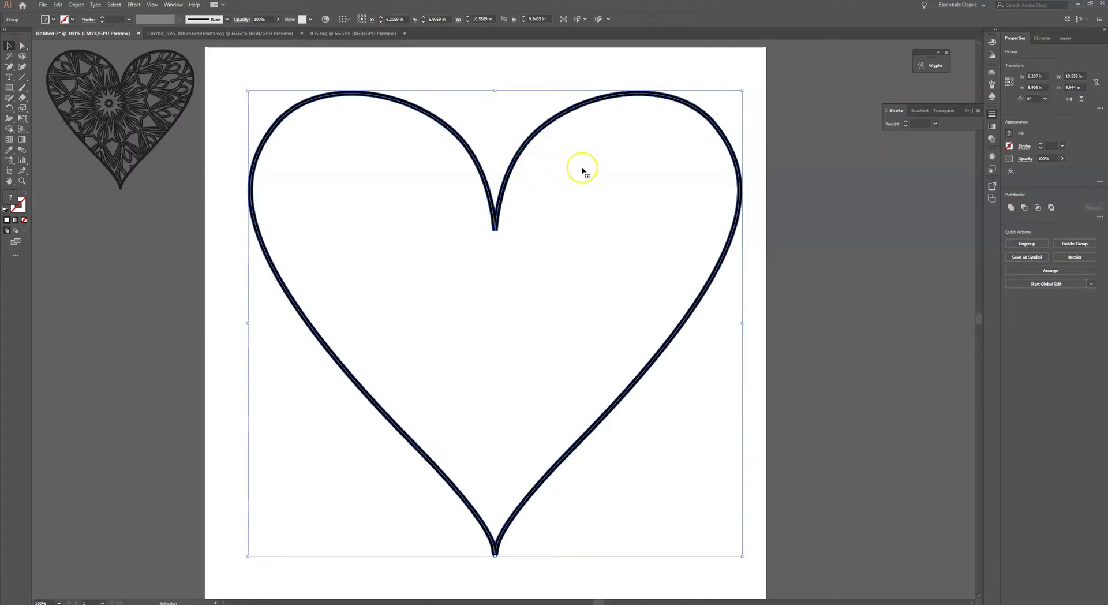
Ungroup the outlined heart twice to separate its parts.
right_click(551, 127)
left_click(578, 197)
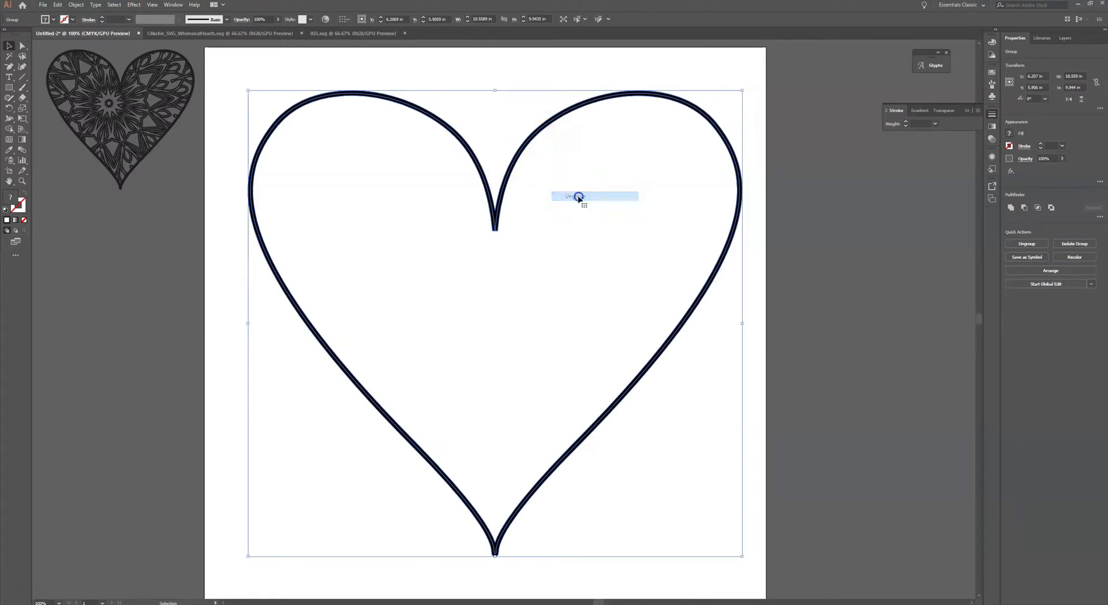
left_click(809, 161)
left_click(736, 201)
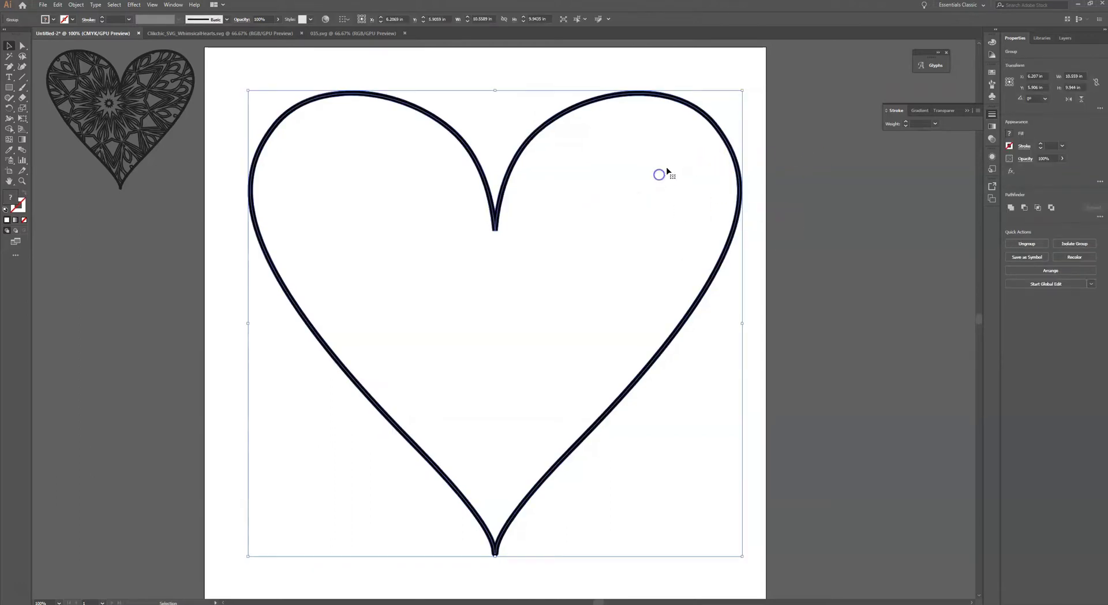
right_click(711, 154)
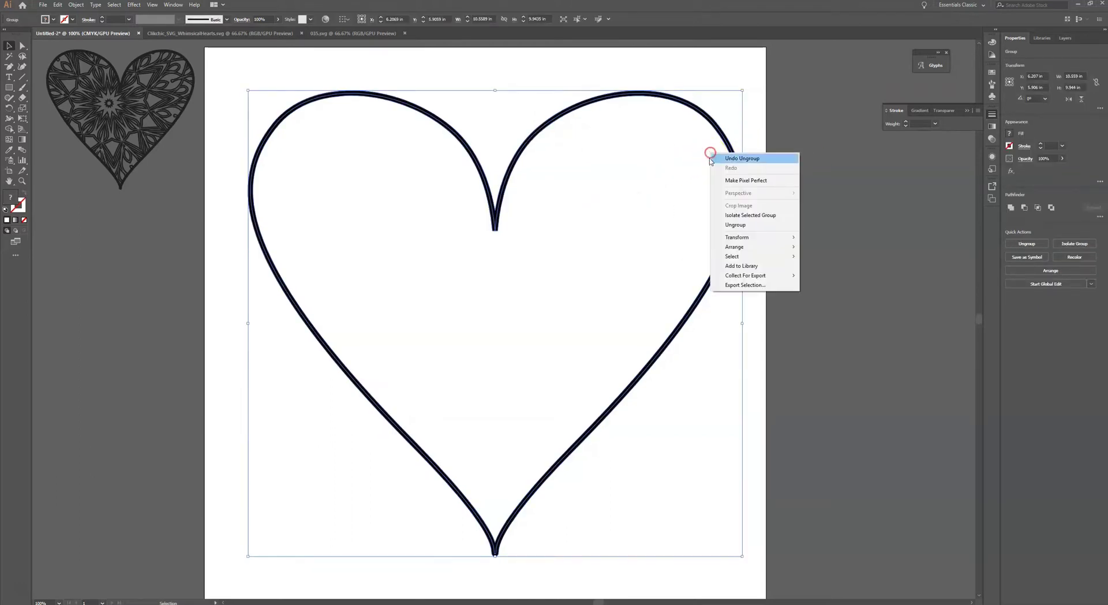
left_click(736, 225)
left_click(788, 194)
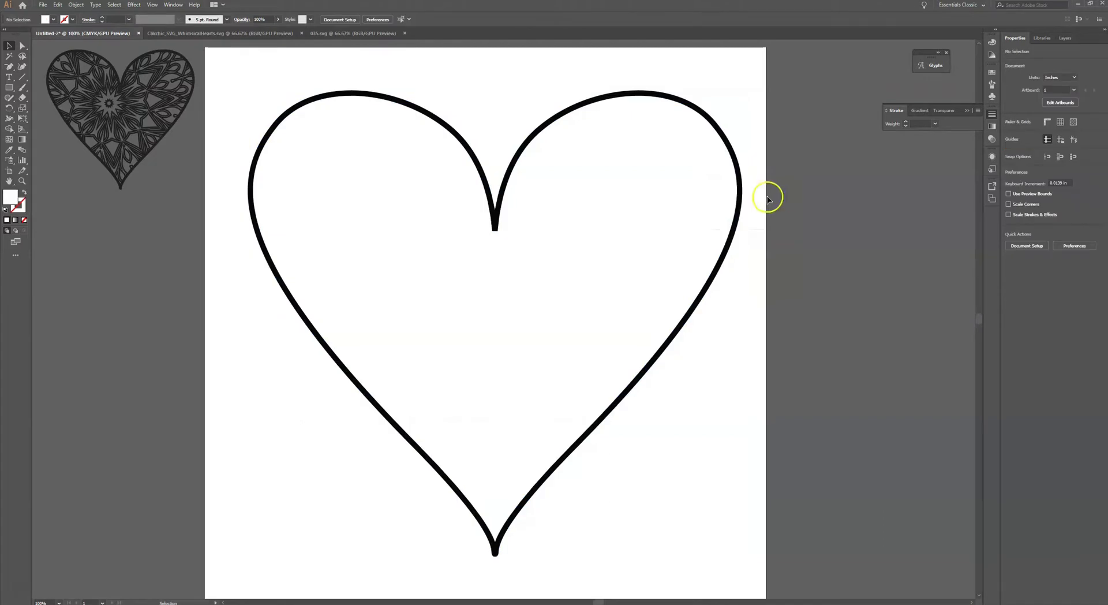
In the Layers panel, select the compound path and plain Path sublayers.
left_click(1064, 38)
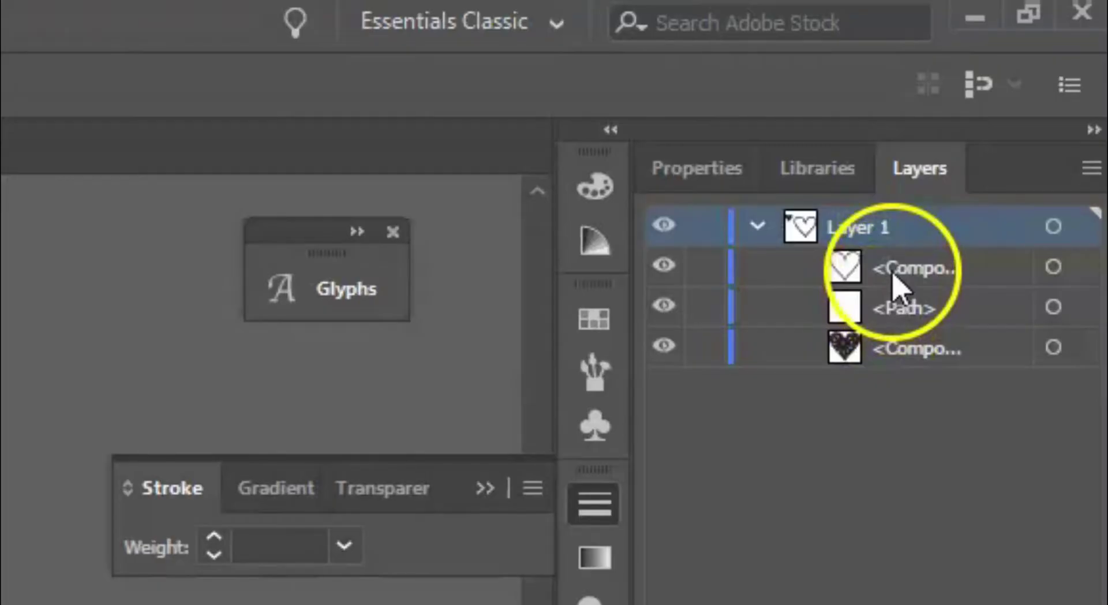
left_click(892, 353)
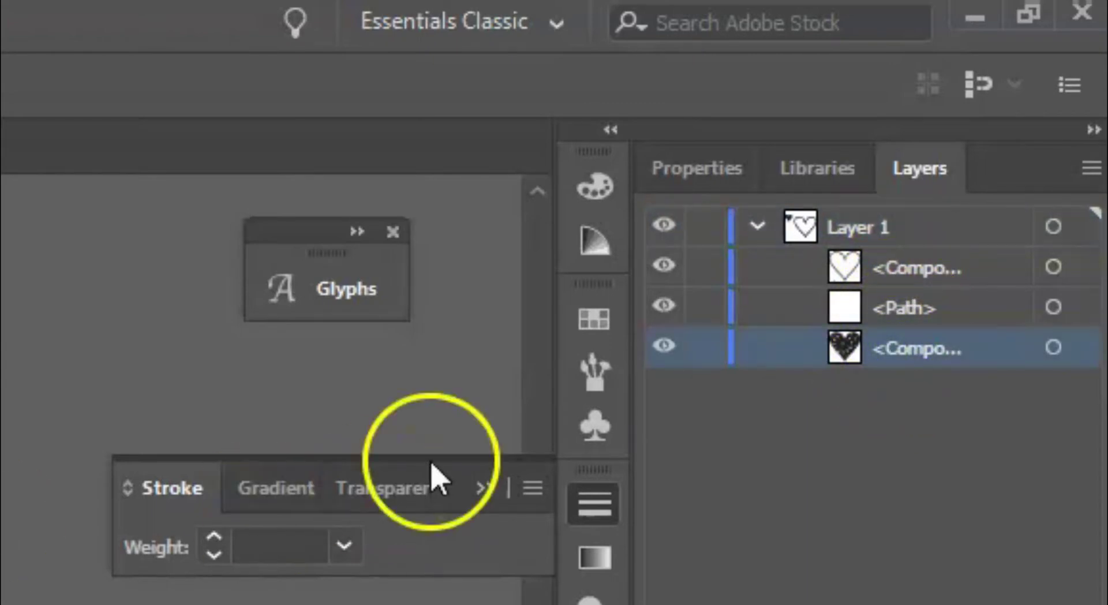
left_click(1053, 307)
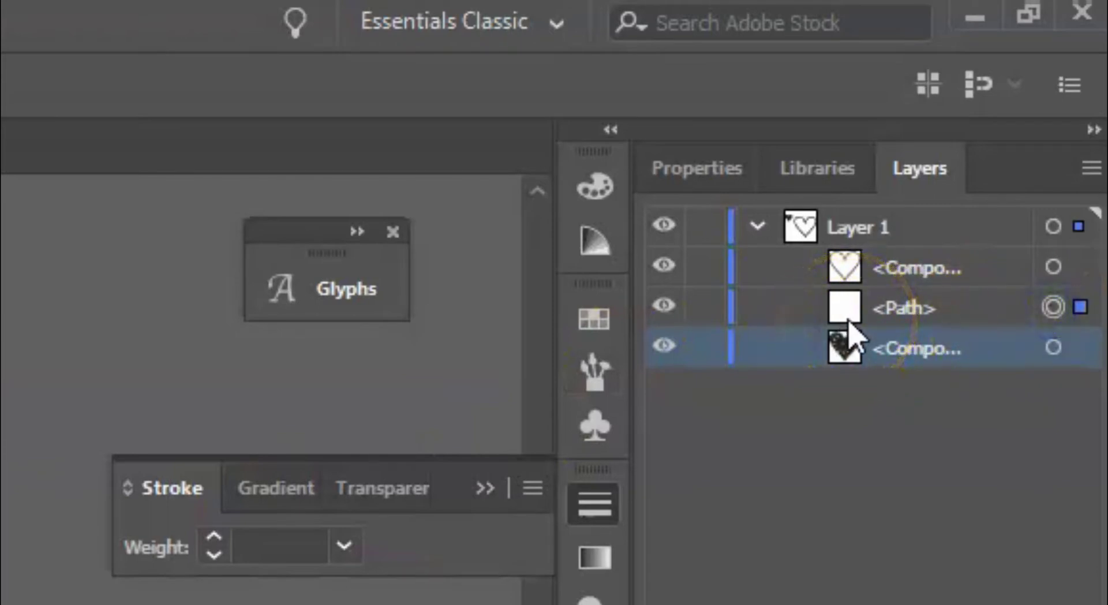
left_click(1054, 267)
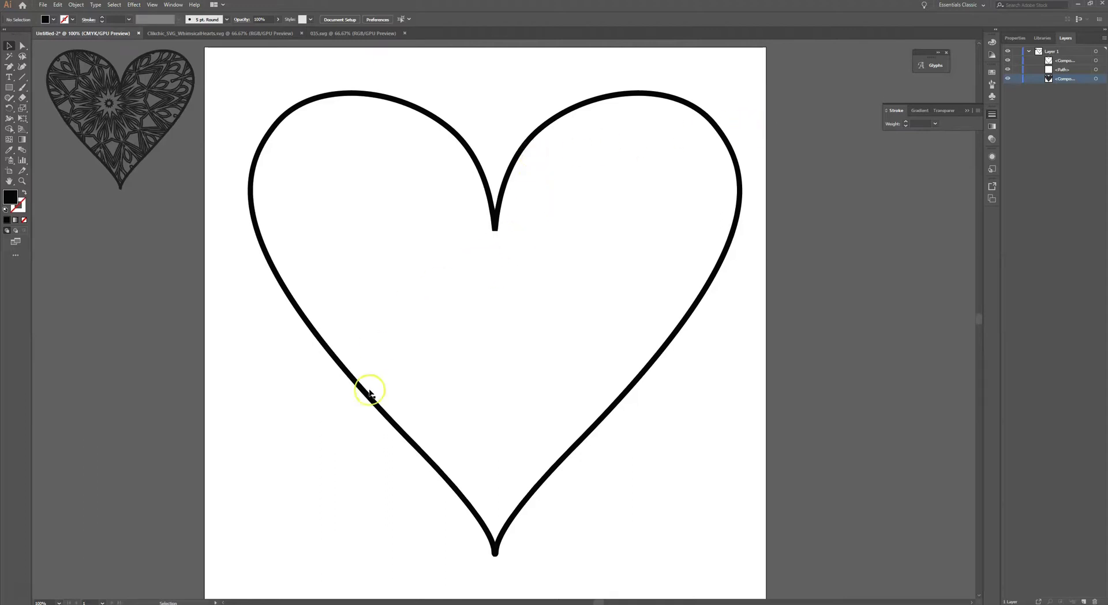
Open 035.svg from the Downloads mandala folder in Illustrator, then minimize Explorer.
key("alt+Tab")
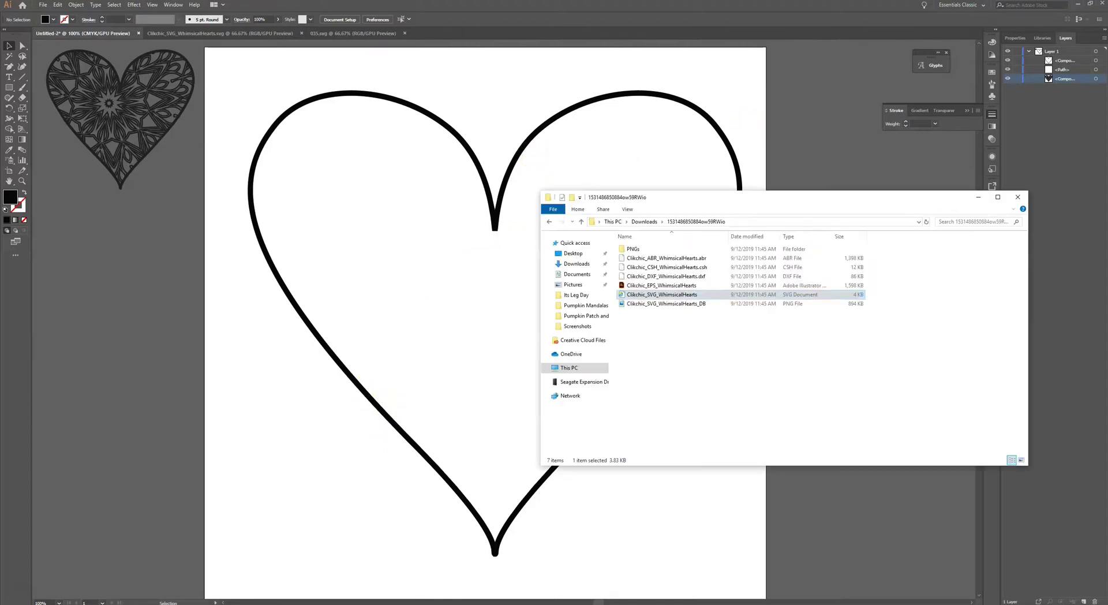
left_click(644, 222)
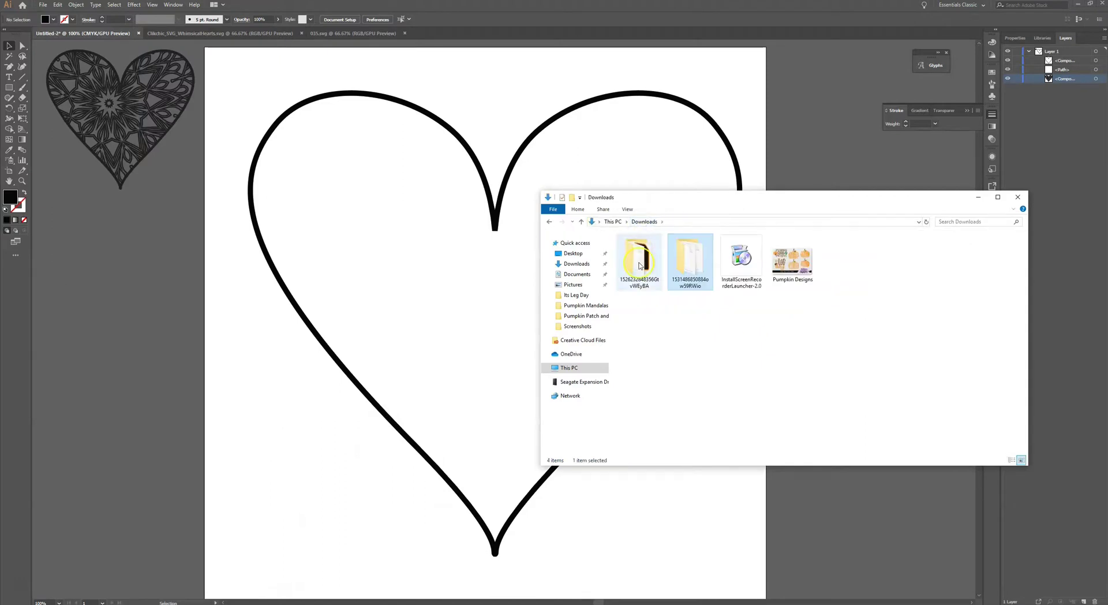
double_click(639, 263)
scroll(664, 276, "down", 15)
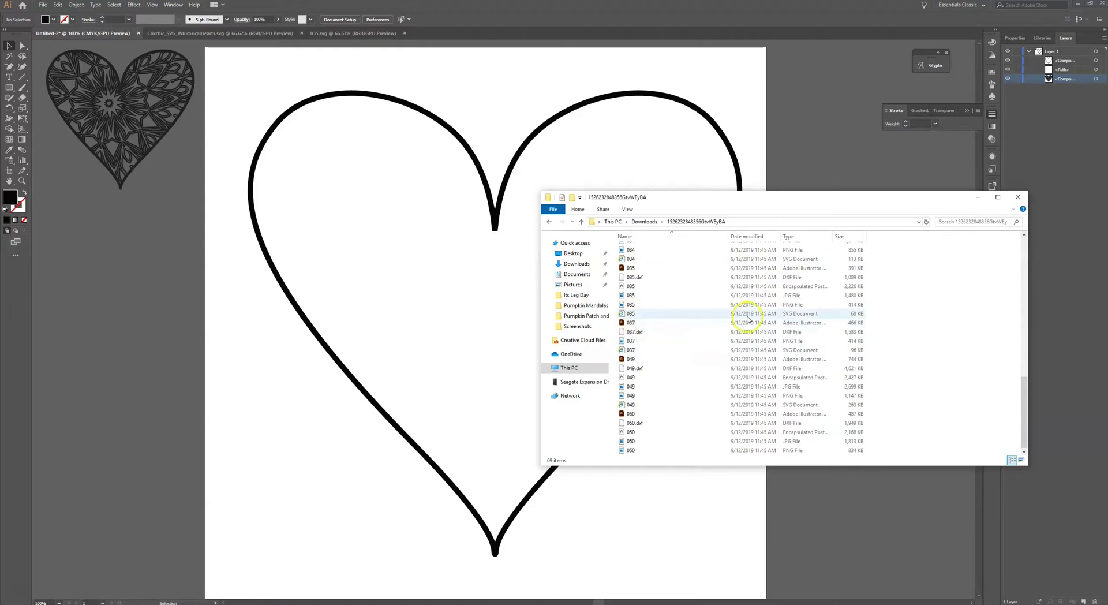
left_click_drag(747, 318, 263, 355)
left_click(979, 197)
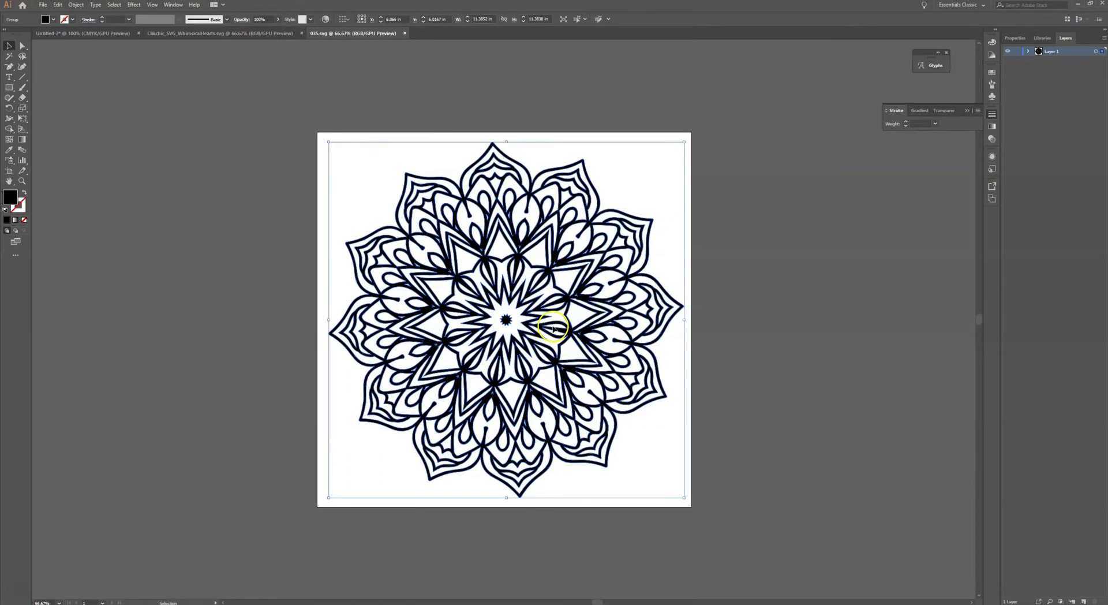
Paste the 035 mandala into the heart document.
left_click(87, 33)
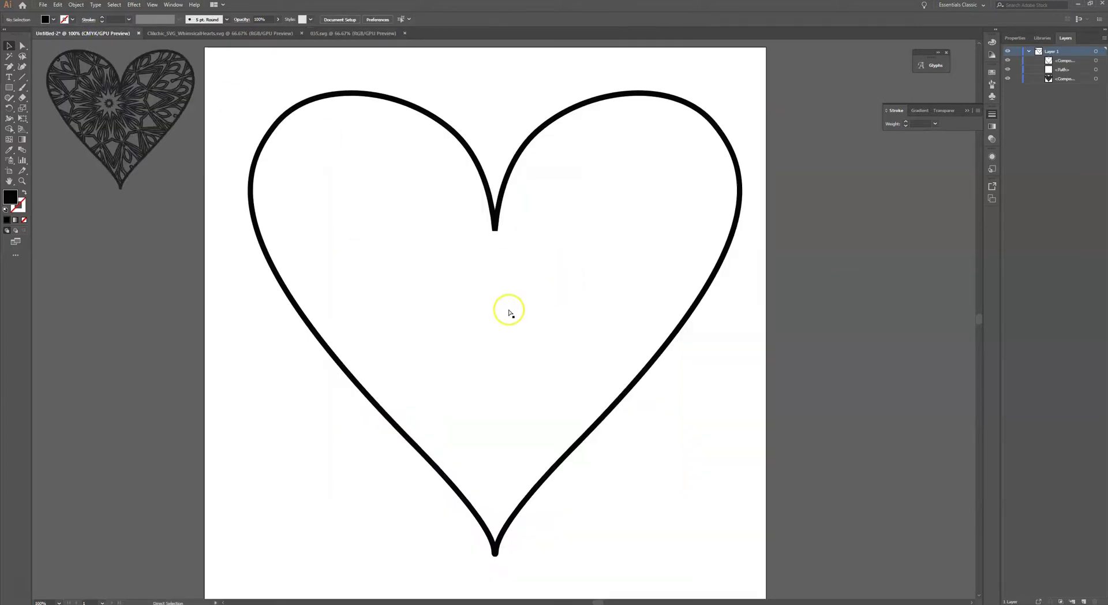
key("ctrl+v")
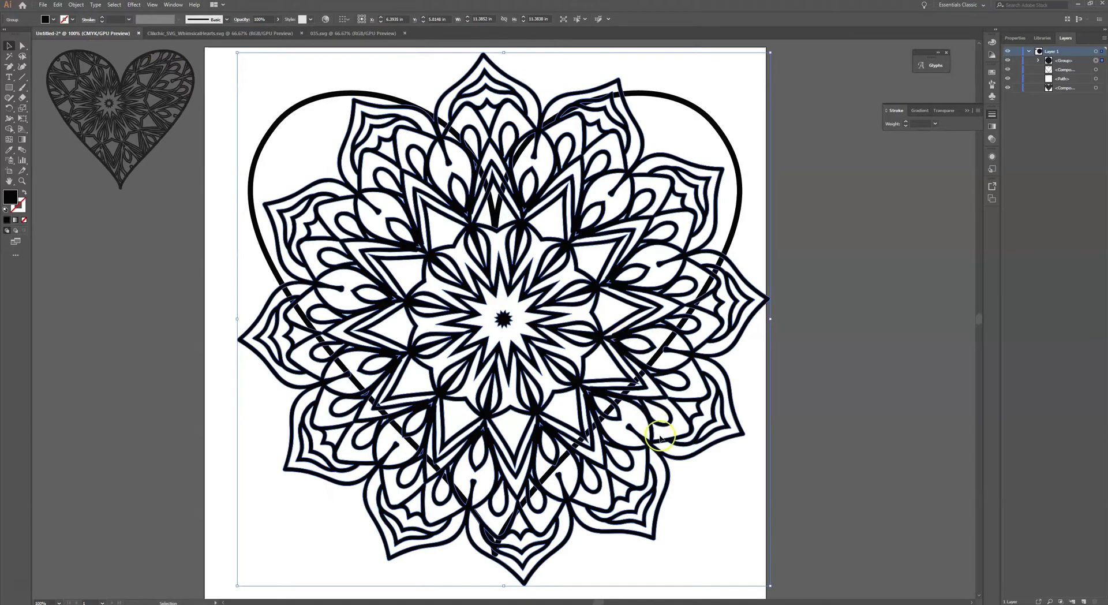
mouse_move(661, 448)
left_mouse_down()
mouse_move(635, 422)
mouse_move(672, 465)
left_mouse_up()
Enlarge the mandala to about 12.78 in and position it over the whole heart.
left_click_drag(715, 527, 759, 572)
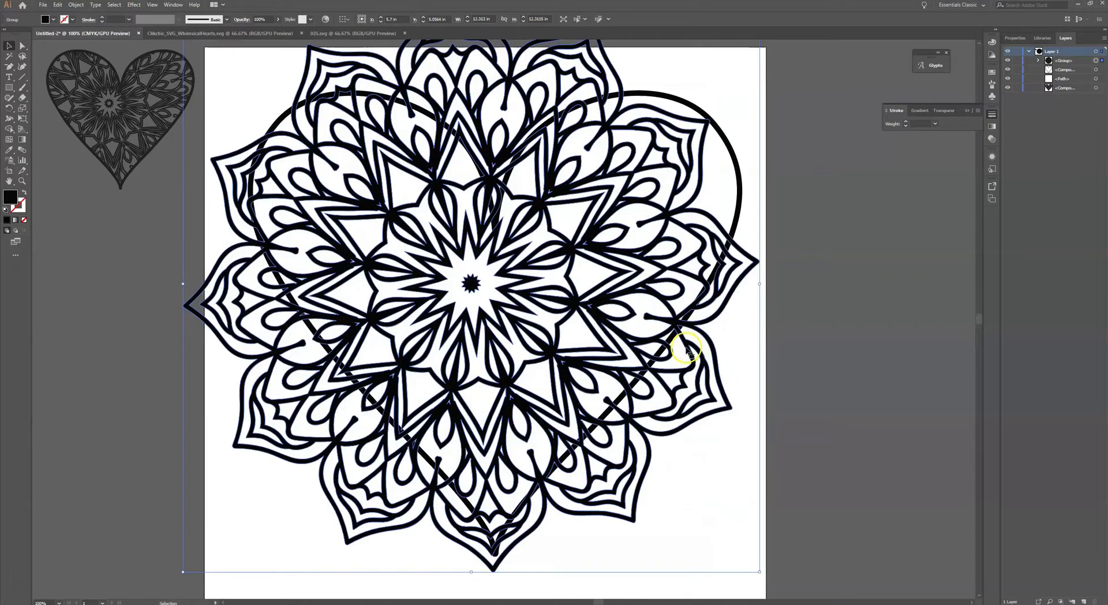
left_click_drag(692, 349, 723, 354)
left_click_drag(789, 569, 810, 593)
left_click_drag(719, 452, 669, 417)
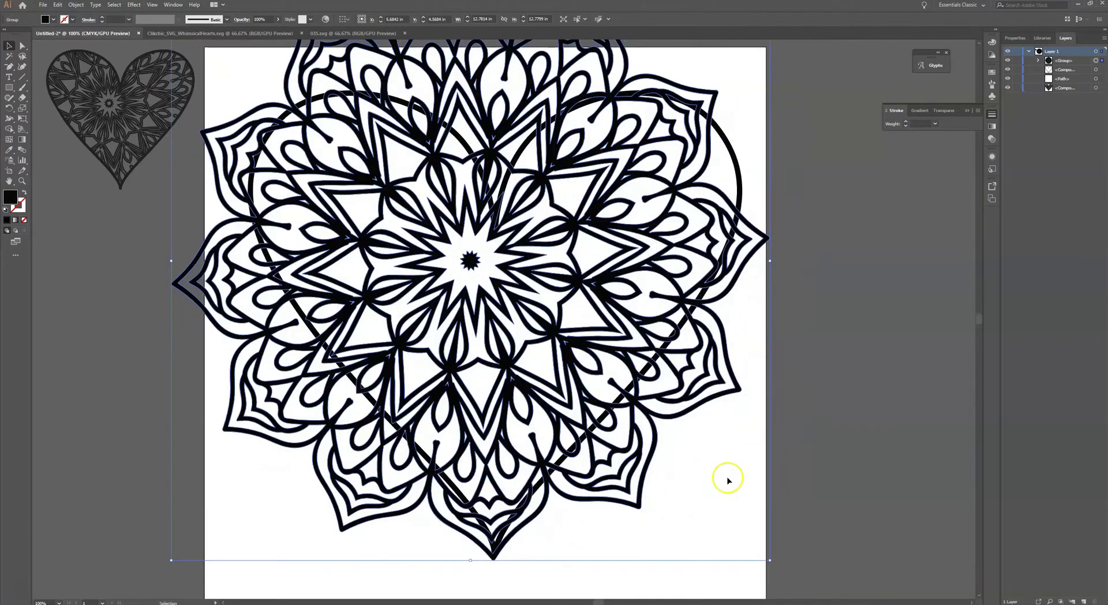
left_click_drag(768, 560, 809, 595)
scroll(774, 515, "up", 5)
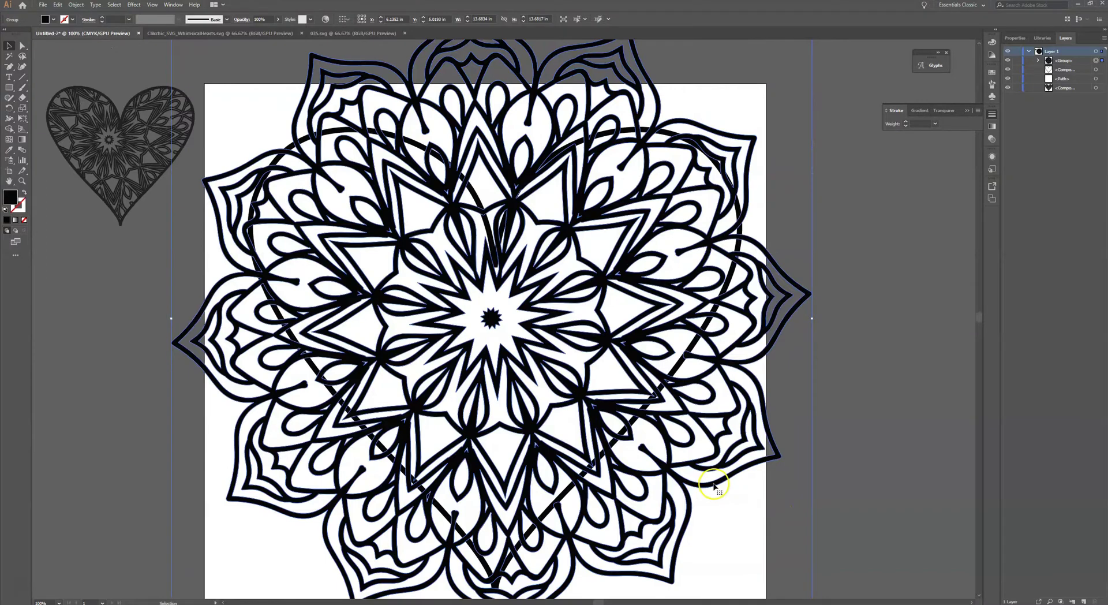
left_click_drag(714, 485, 740, 472)
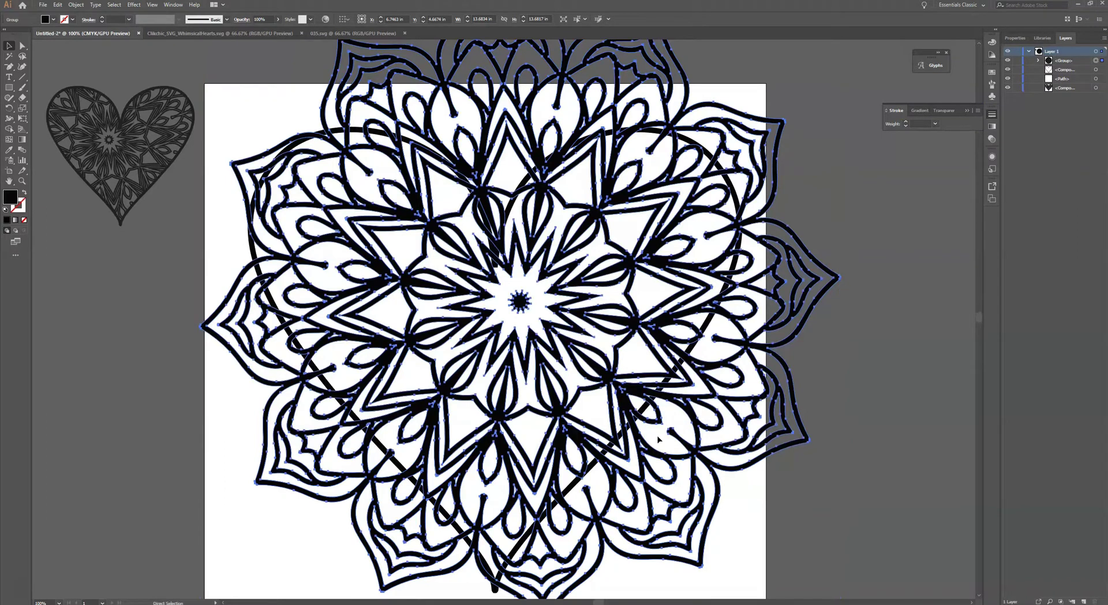
Make the mandala one compound path with Ctrl+8 and fill it solid black.
key("ctrl+8")
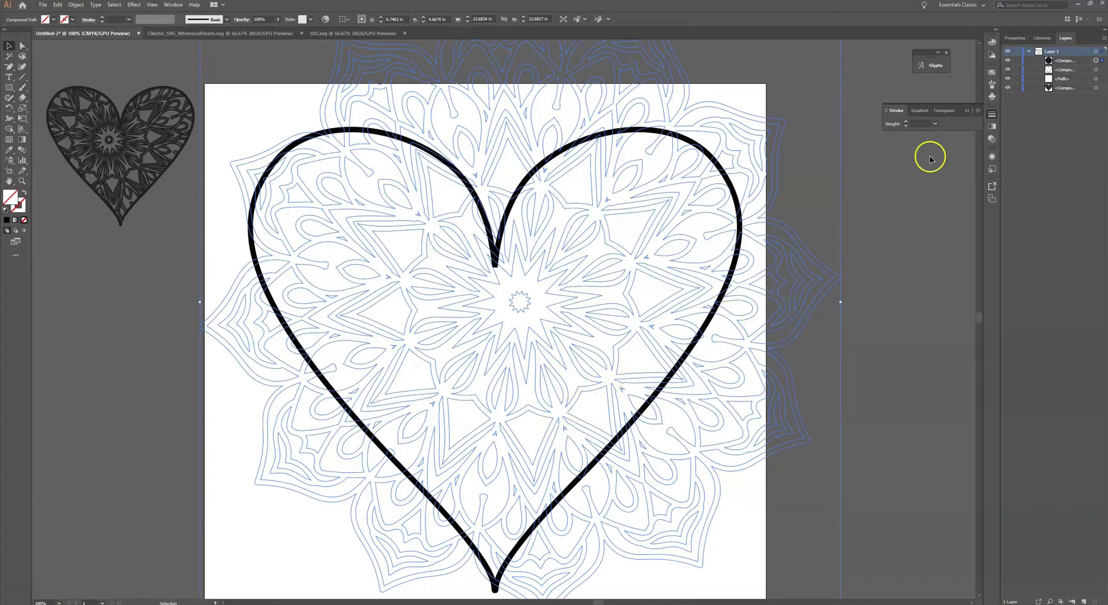
left_click(1023, 39)
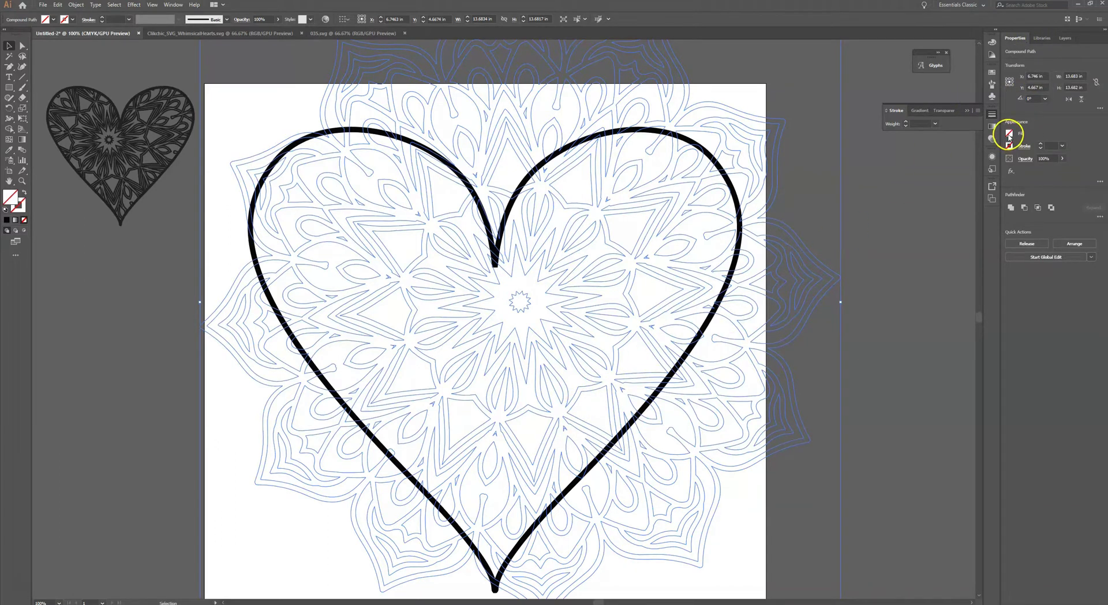
left_click(1009, 134)
left_click(920, 209)
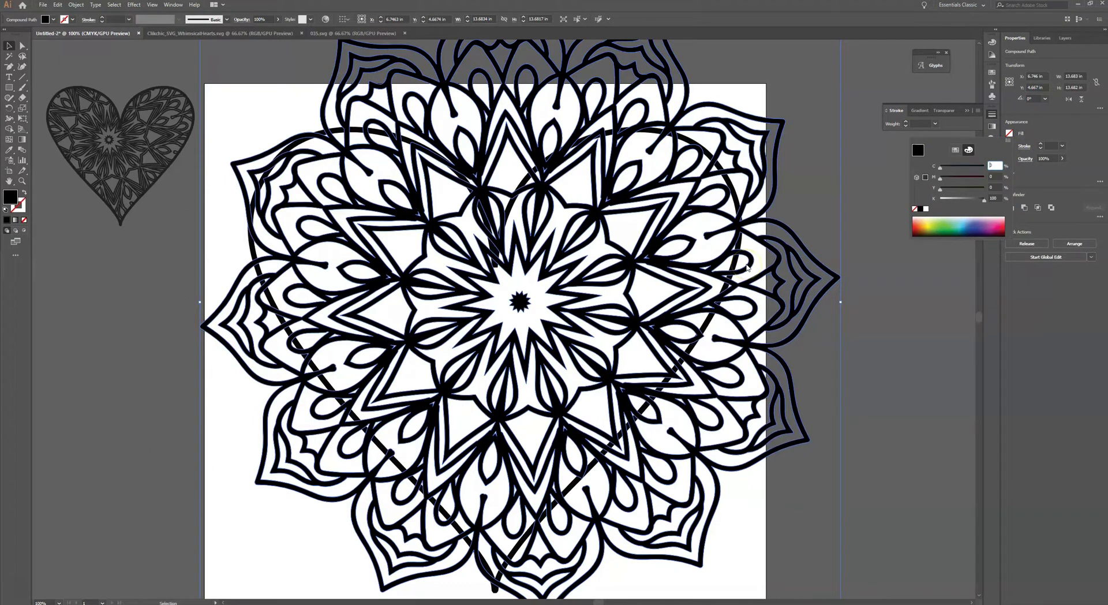
left_click(1058, 44)
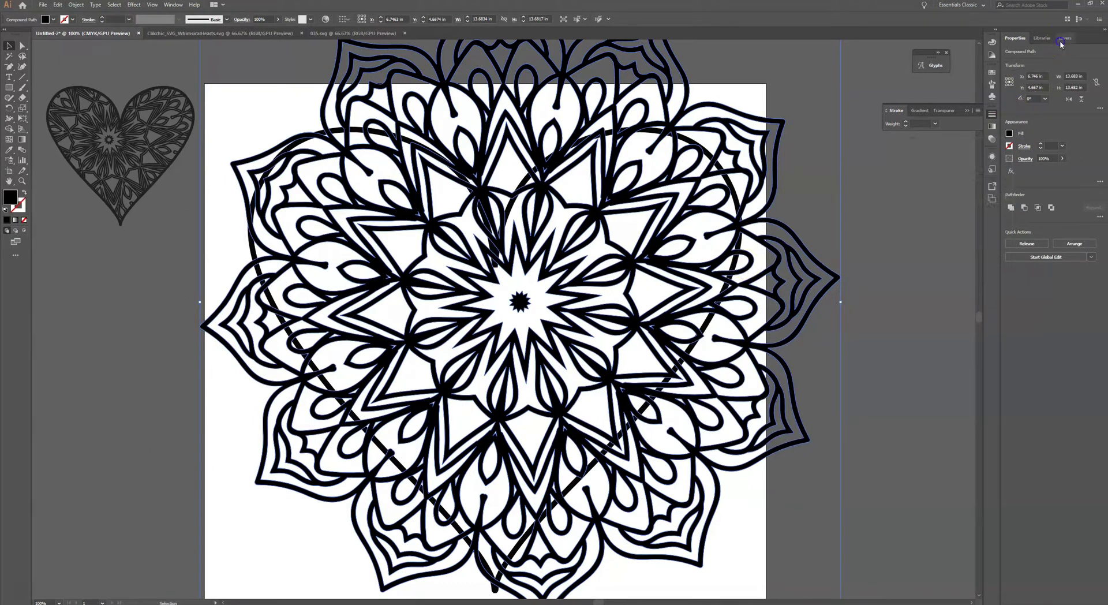
Add the heart outline to the mandala selection and Intersect them, trimming the mandala to the heart.
left_click(1066, 37)
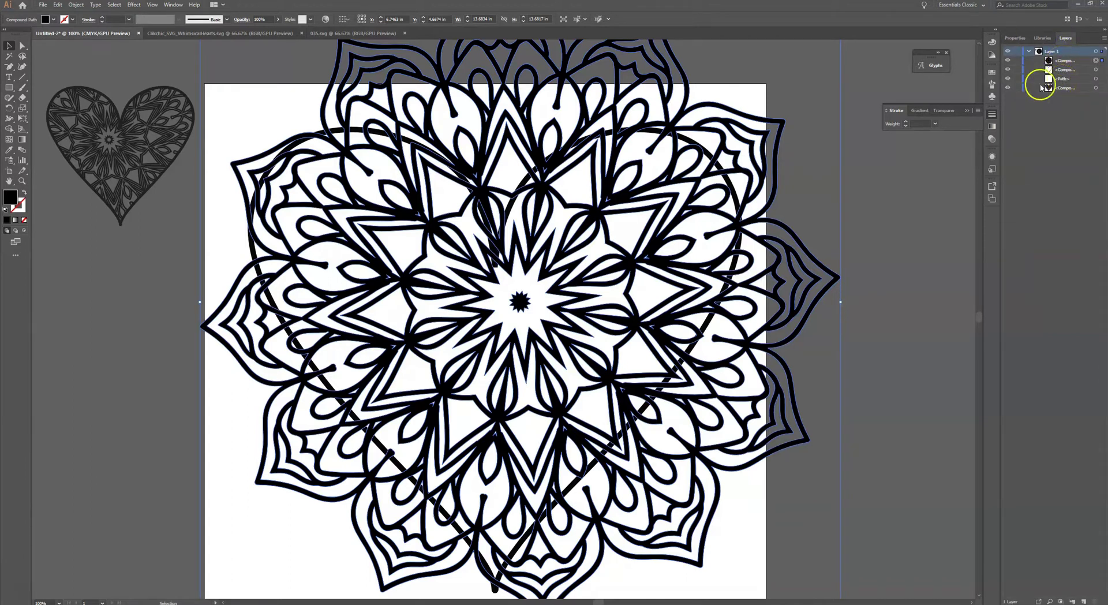
left_click(703, 254, "shift")
left_click(736, 254)
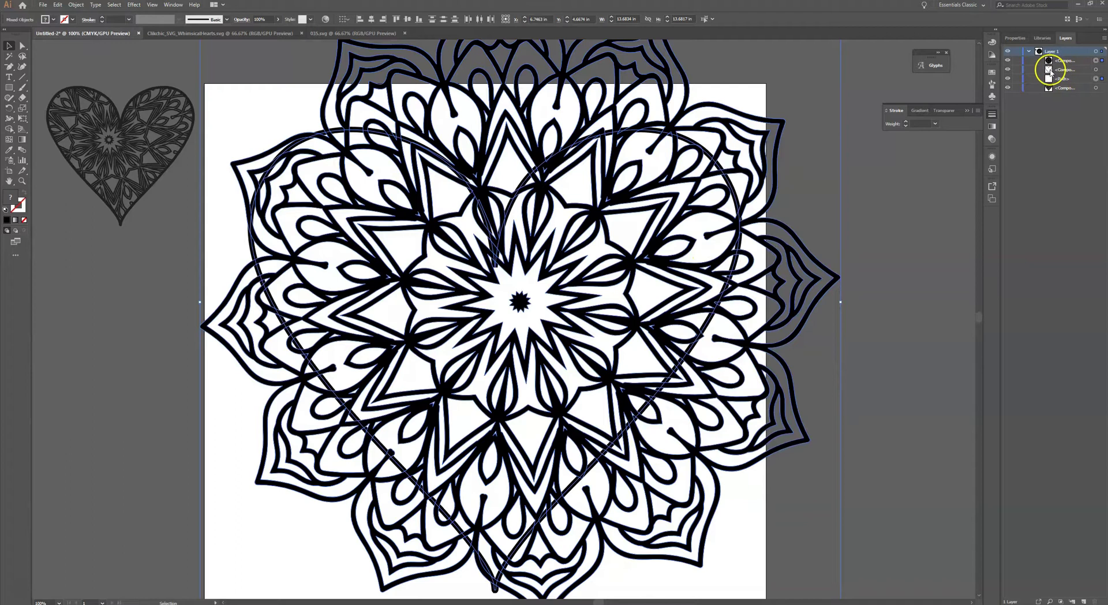
left_click(1013, 40)
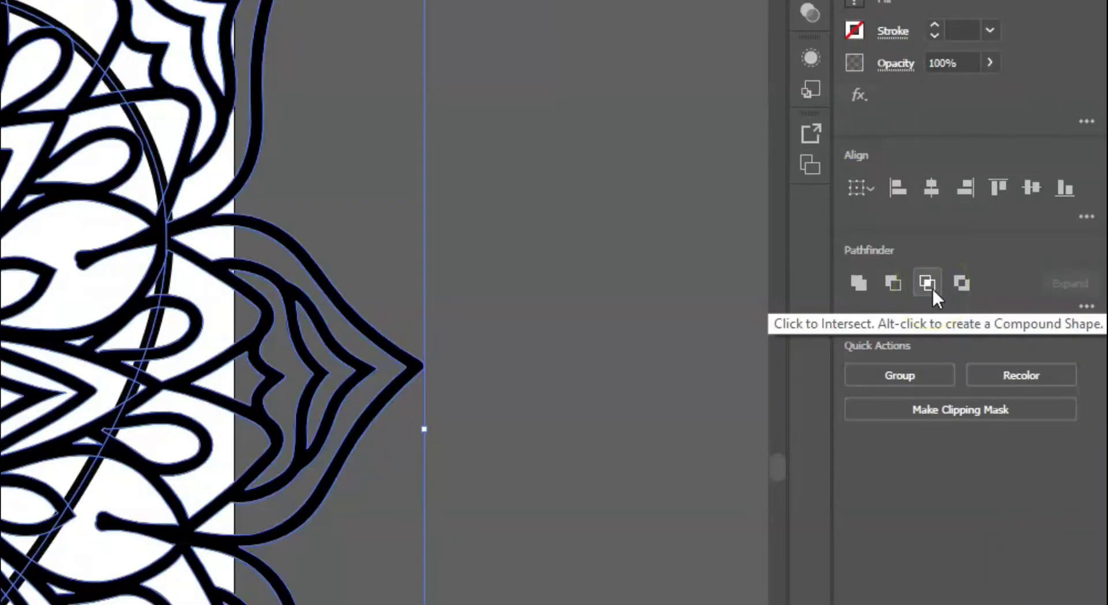
left_click(928, 282)
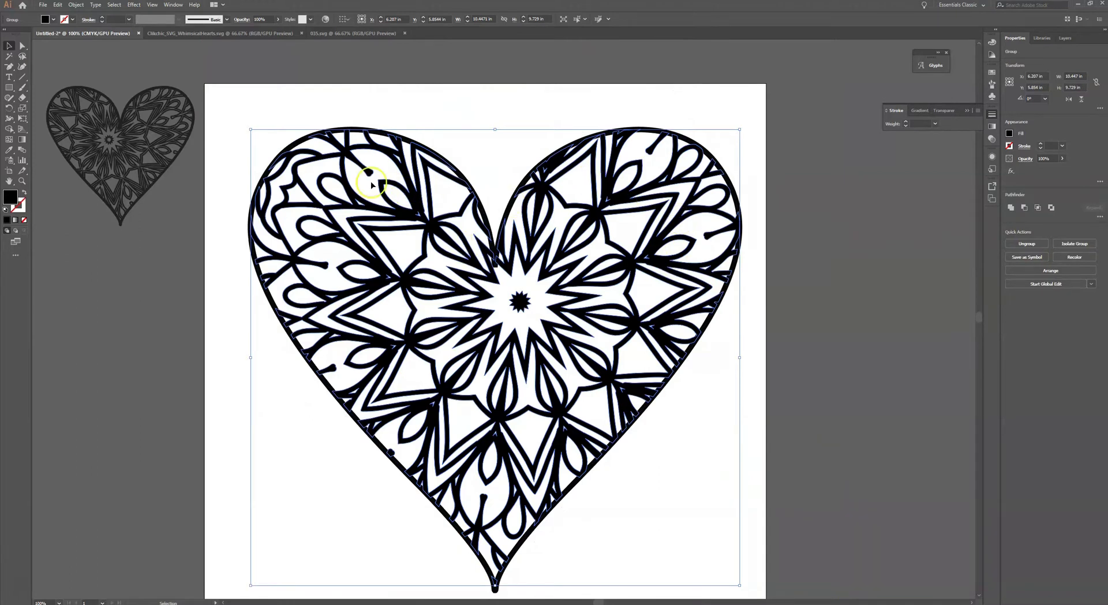
left_click(774, 412)
key("ctrl+y")
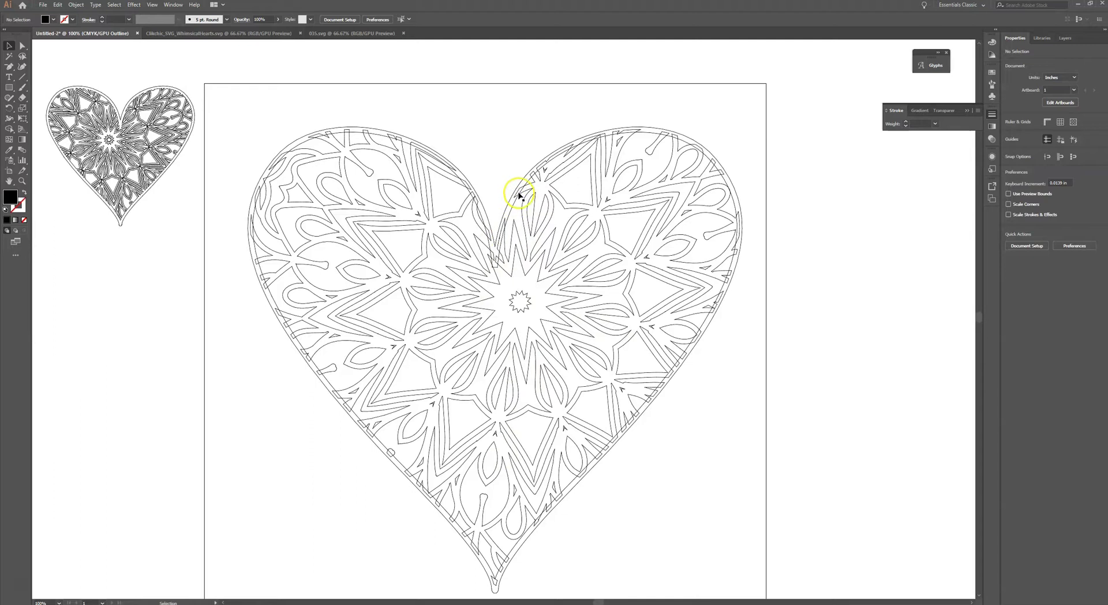
key("ctrl+y")
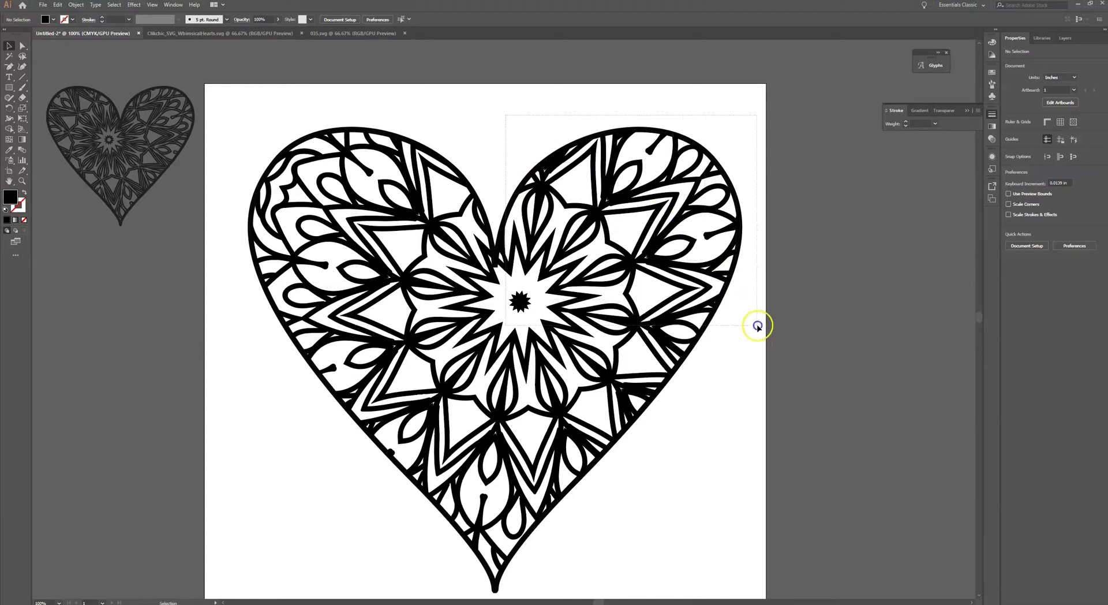
key("ctrl+a")
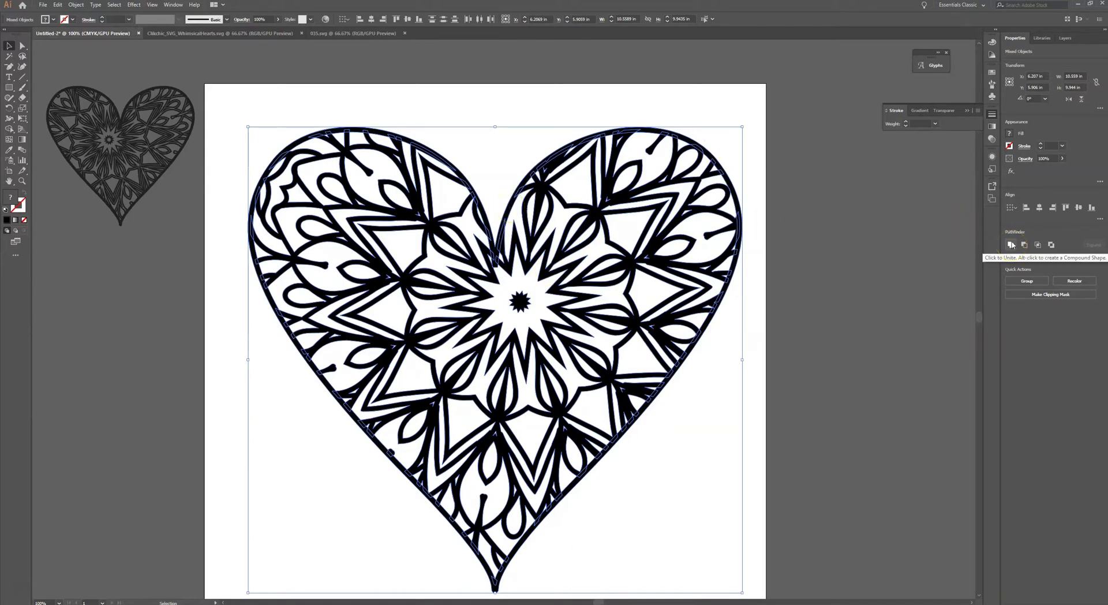
Unite the heart outline and trimmed mandala into one black shape with Pathfinder.
left_click(167, 5)
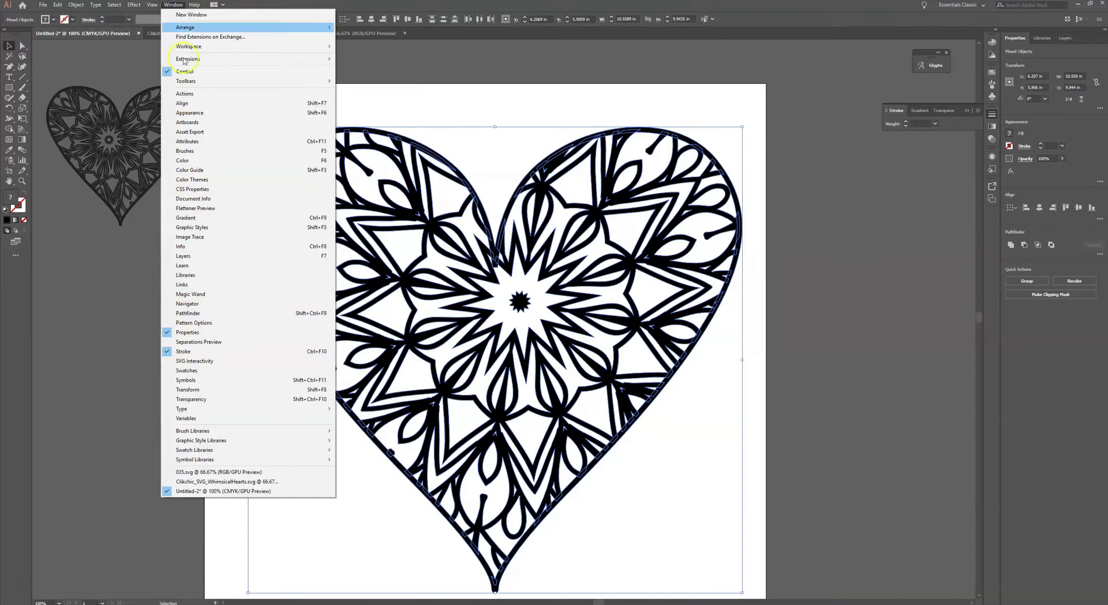
left_click(173, 5)
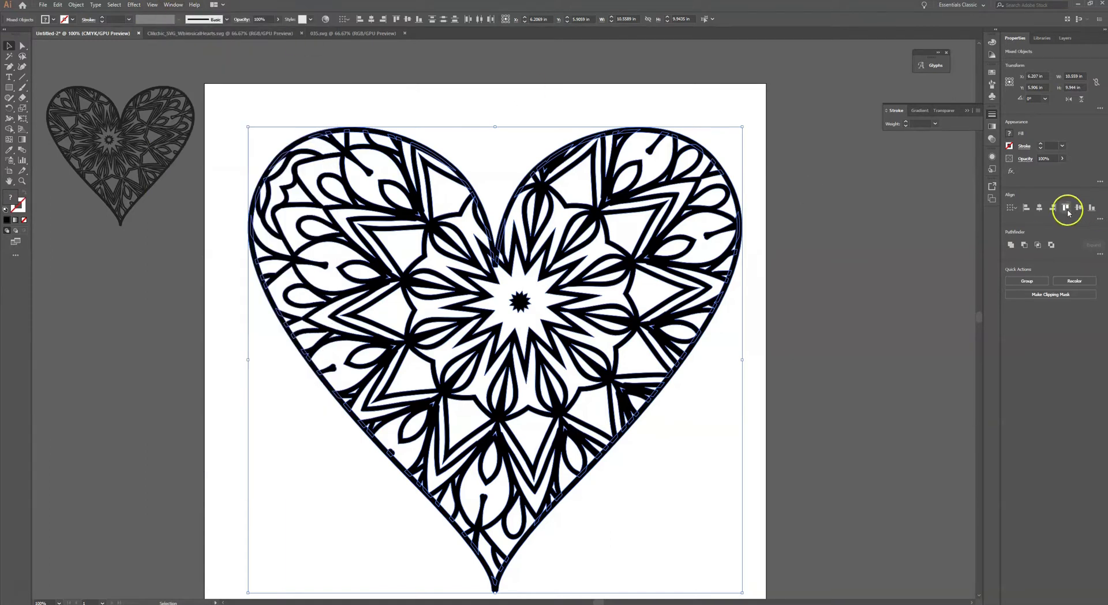
left_click(1010, 246)
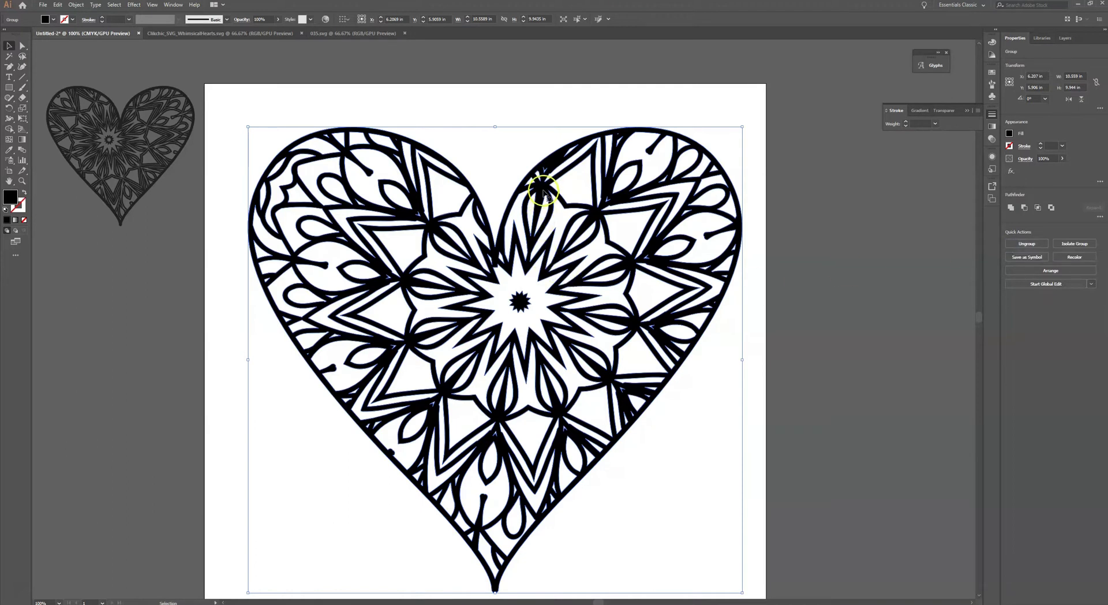
Inspect the merged artwork in Outline view, then return to Preview and deselect it.
key("a")
key("ctrl+y")
key("v")
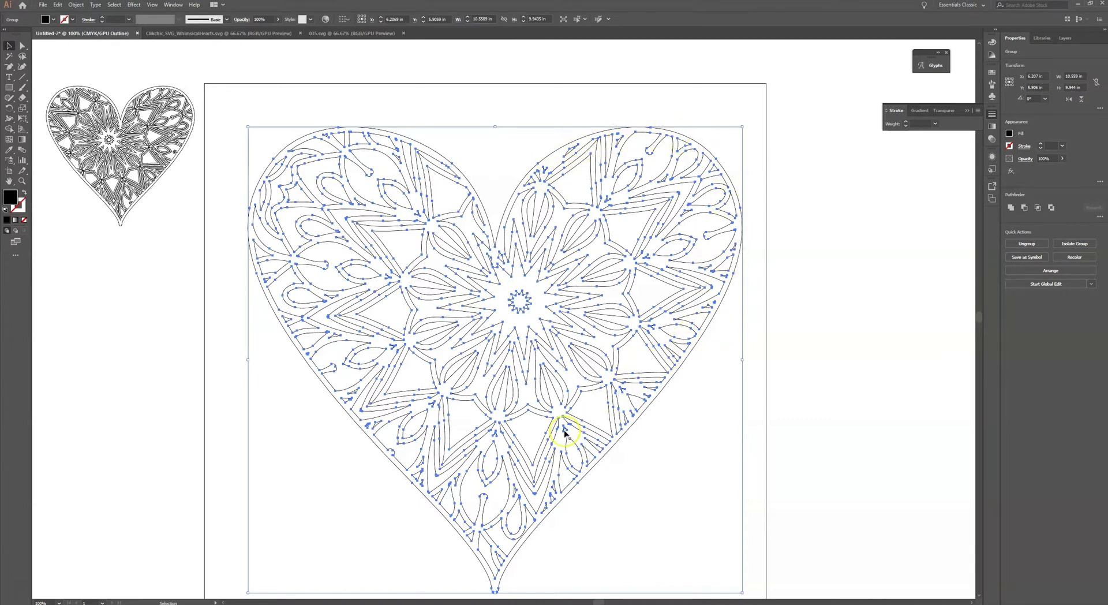
key("ctrl+y")
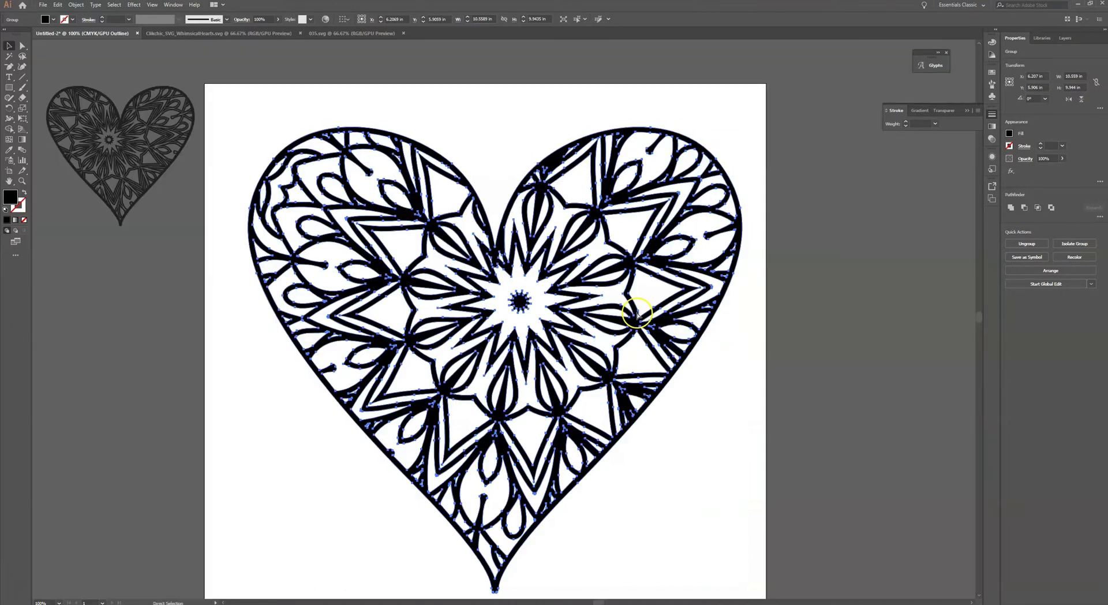
left_click(789, 292)
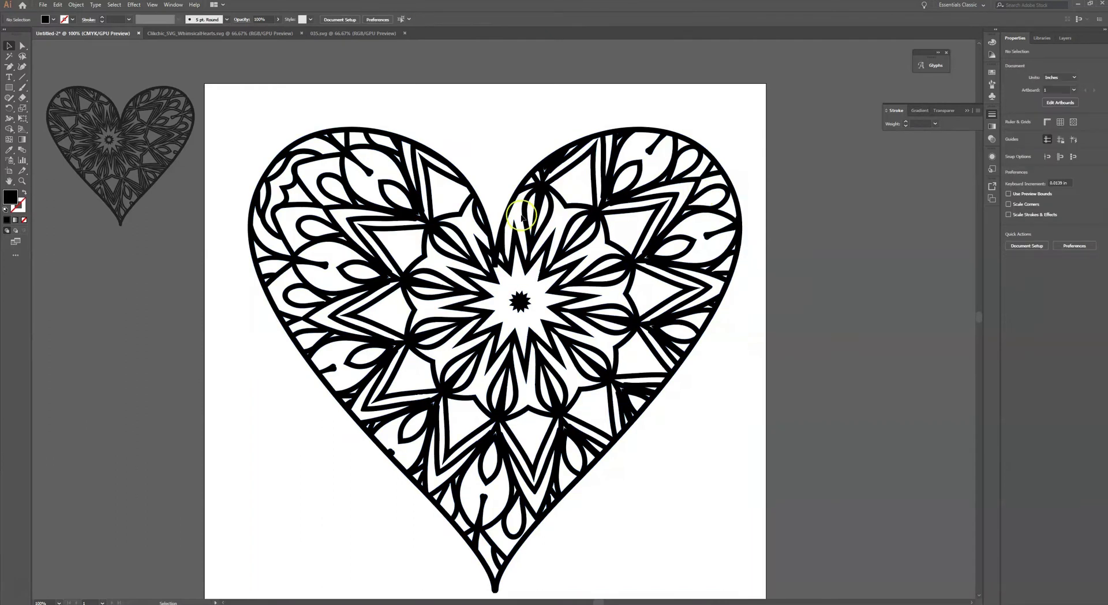
Make the selected united heart artwork a compound path with Ctrl+8, then deselect.
left_click(668, 348)
left_click(1066, 38)
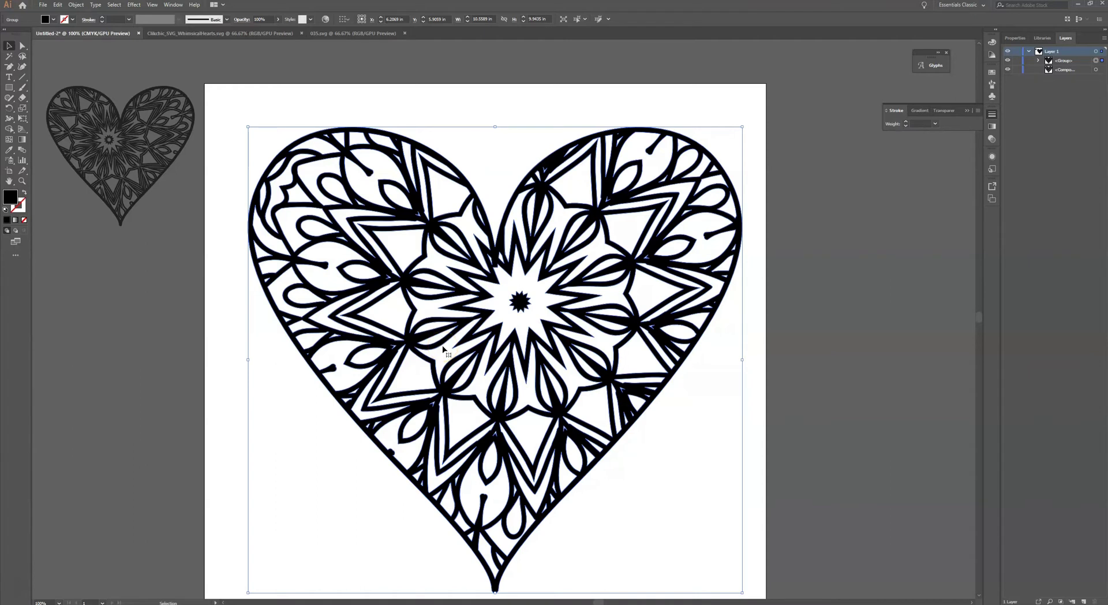
key("ctrl+8")
left_click(676, 102)
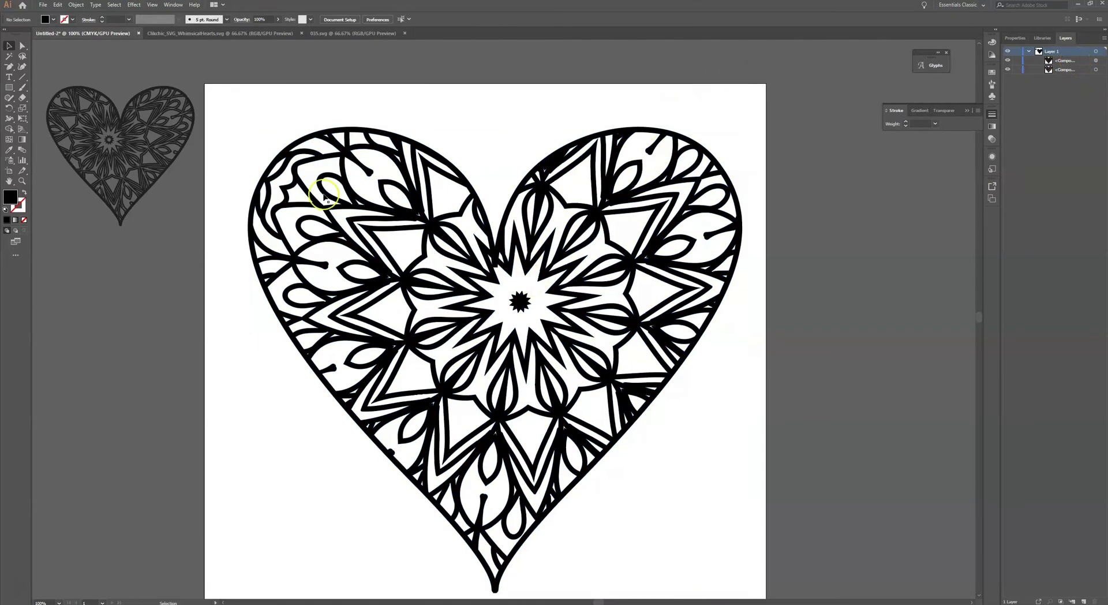
Drag the small grey heart from the pasteboard onto the artboard's lower-left corner.
left_click_drag(160, 164, 331, 512)
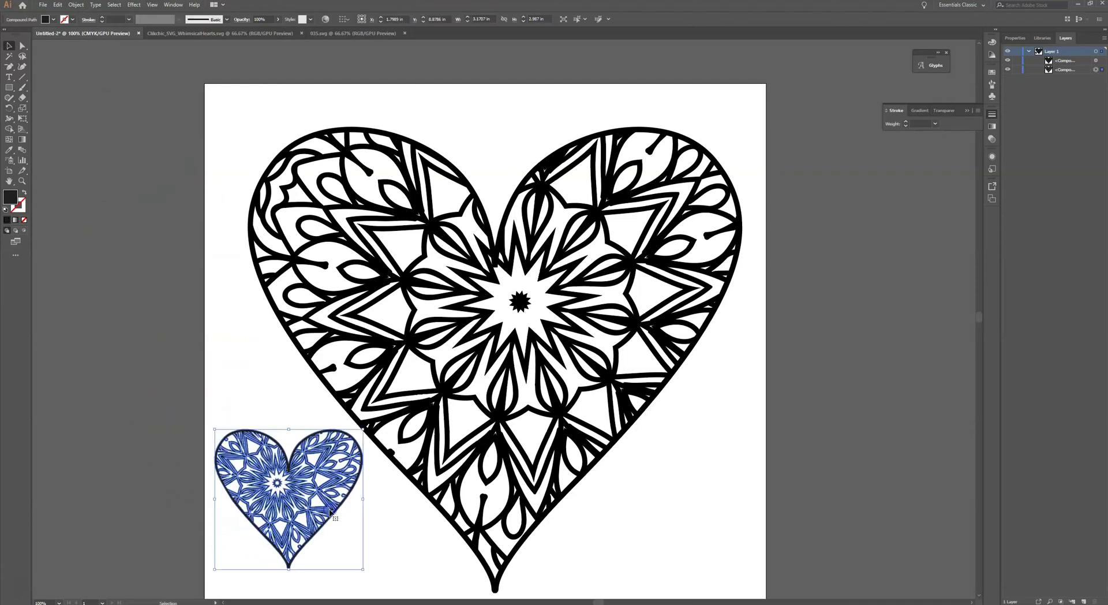
left_click(262, 397)
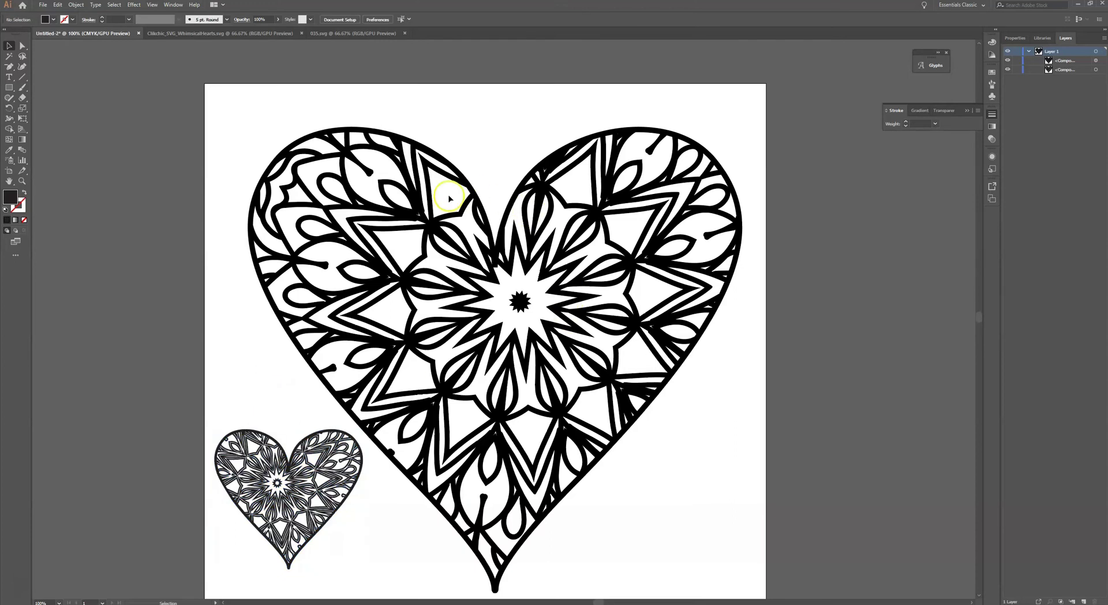